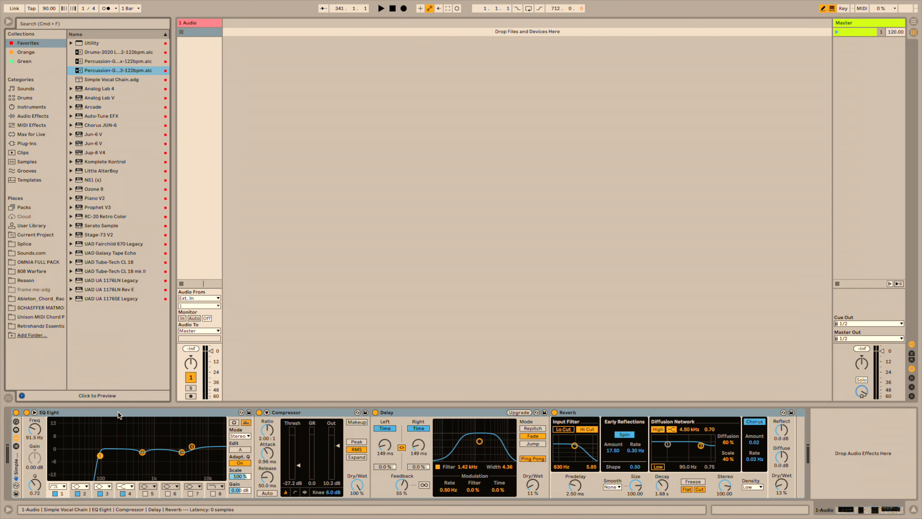
Examine the EQ Eight, Compressor, Delay and Reverb devices in the Simple Vocal Chain rack, selecting each in order.
click(111, 416)
click(299, 413)
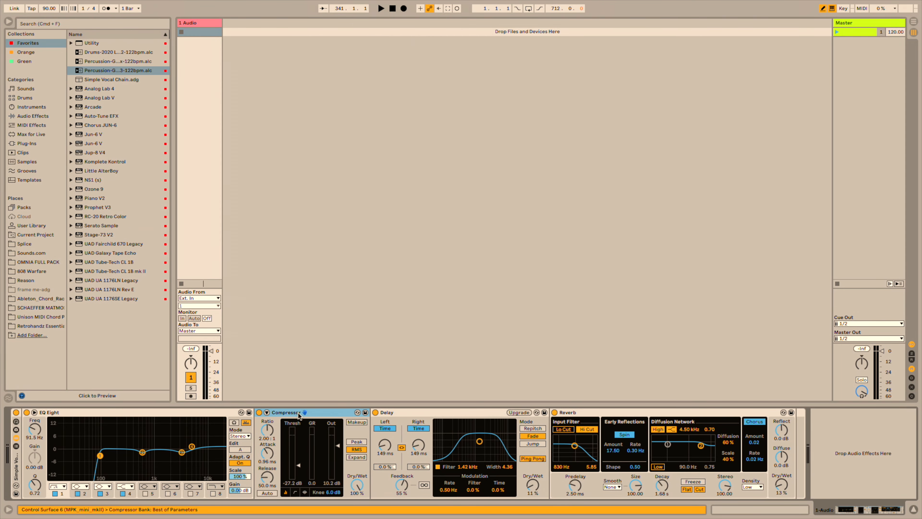
double_click(460, 415)
double_click(378, 440)
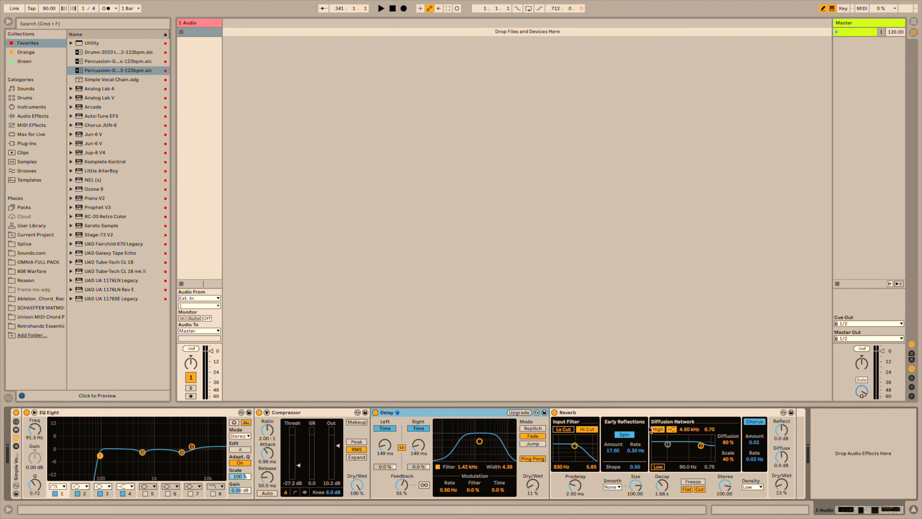
click(648, 418)
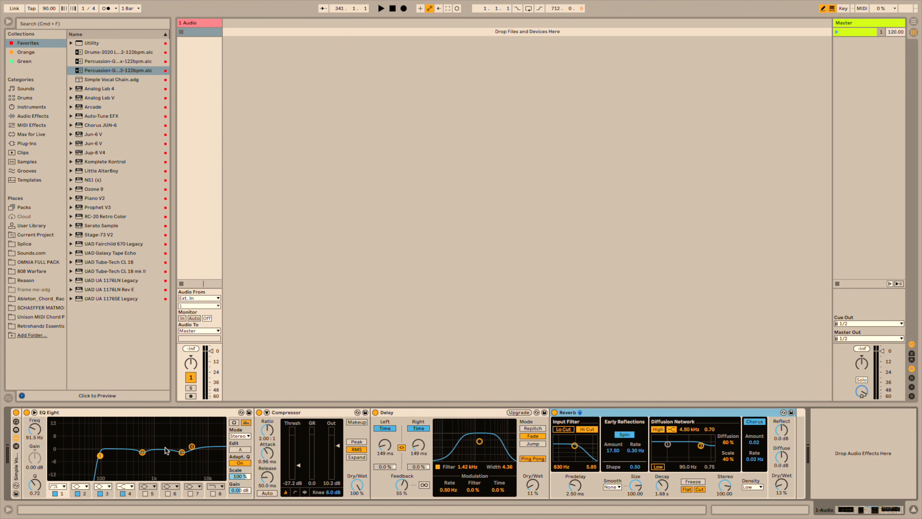
Show the Simple Vocal Chain rack's chain list and examine the whole rack, collapsing and expanding it.
click(17, 461)
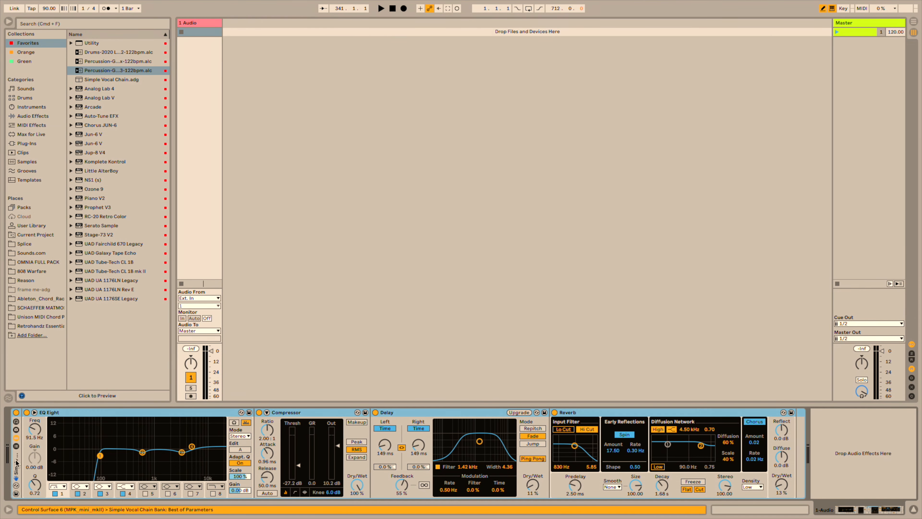
click(16, 446)
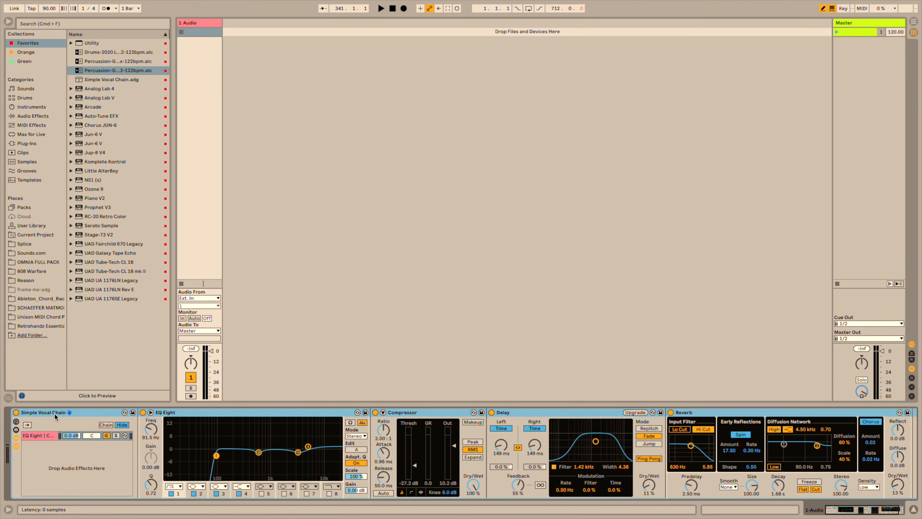
double_click(91, 412)
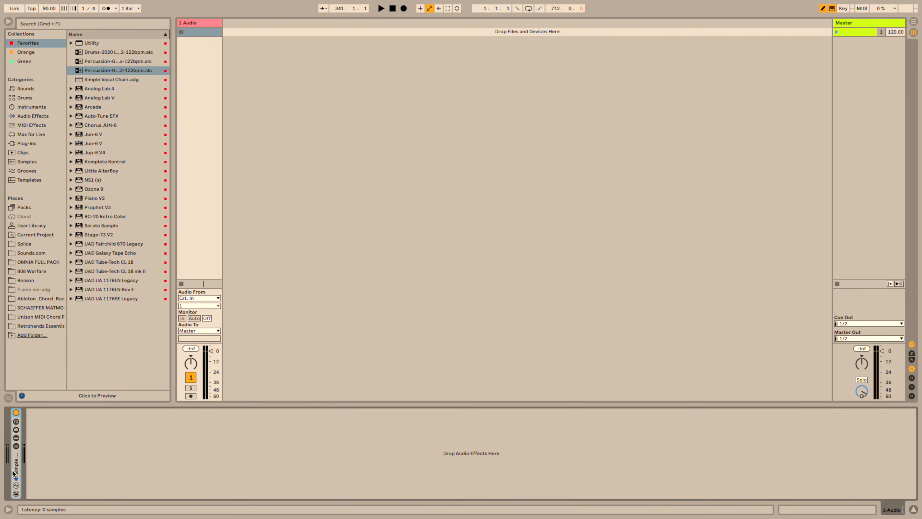
double_click(16, 468)
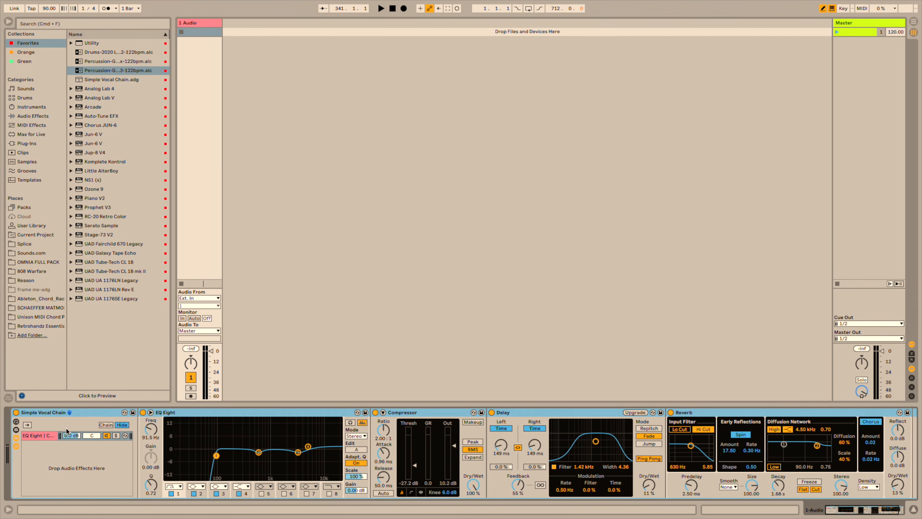
double_click(92, 413)
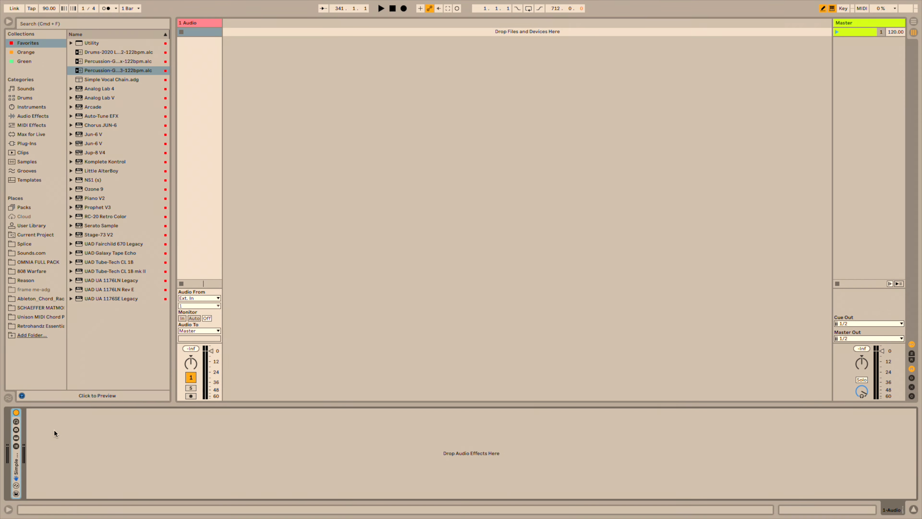
double_click(14, 463)
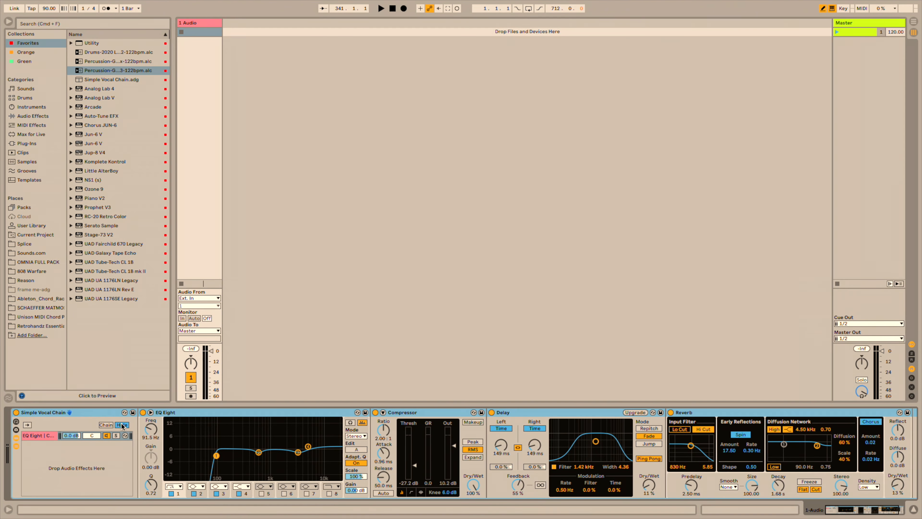
double_click(83, 412)
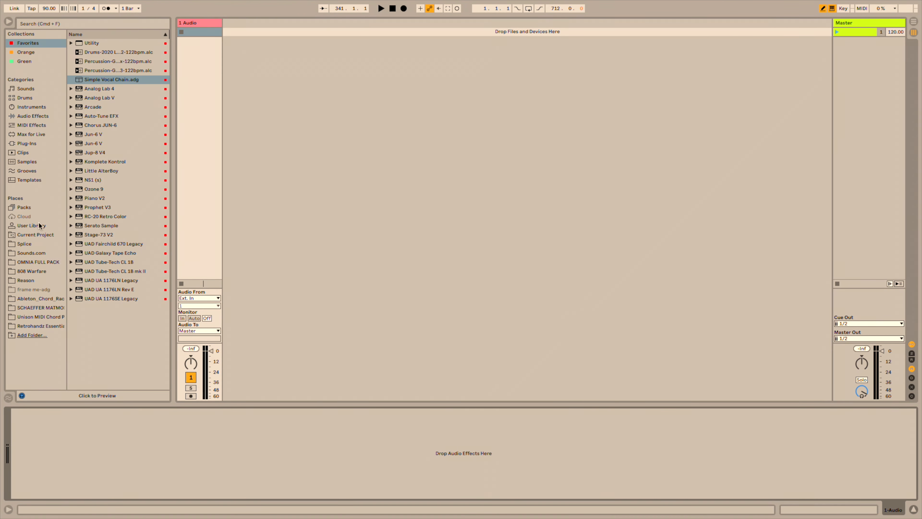
Build a plug-in chain on the audio track from EQ SITRAL-295, UAD UA 1176LN Legacy, UAD Precision Delay Mod and UAD Precision Reflection Engine.
click(27, 143)
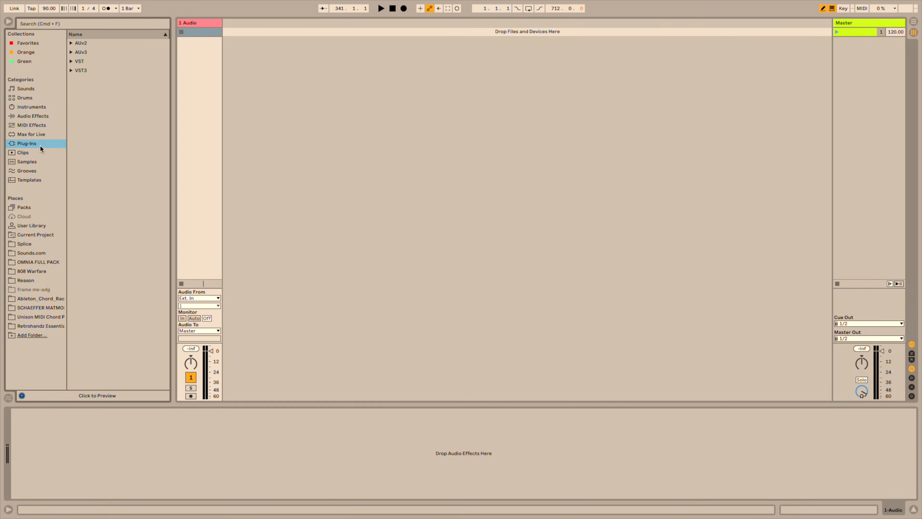
click(71, 71)
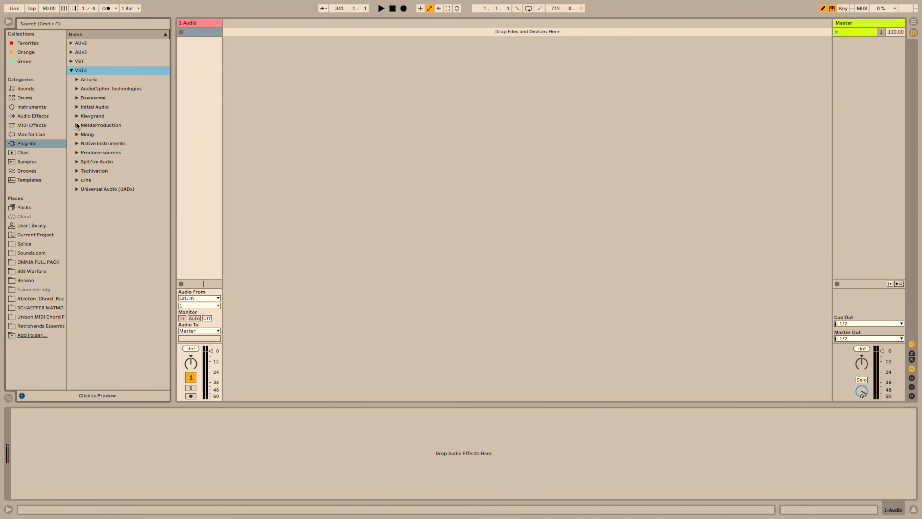
click(77, 189)
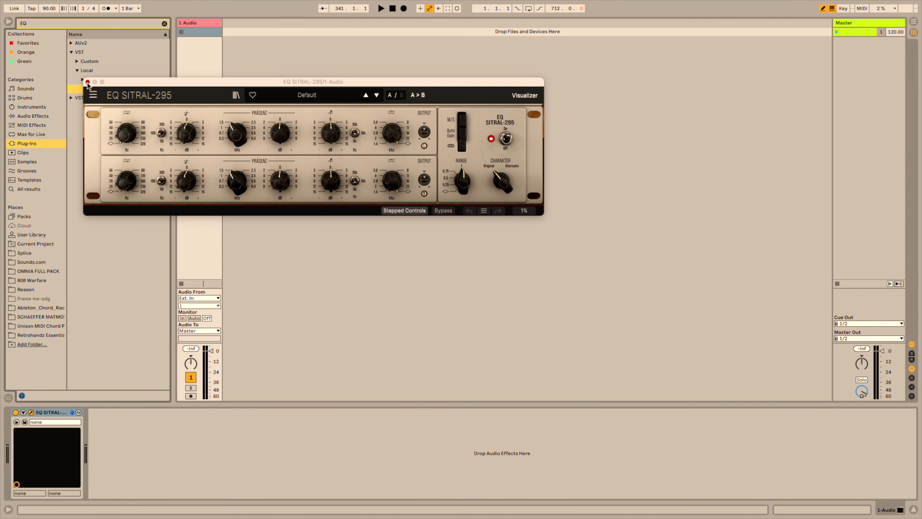
click(87, 82)
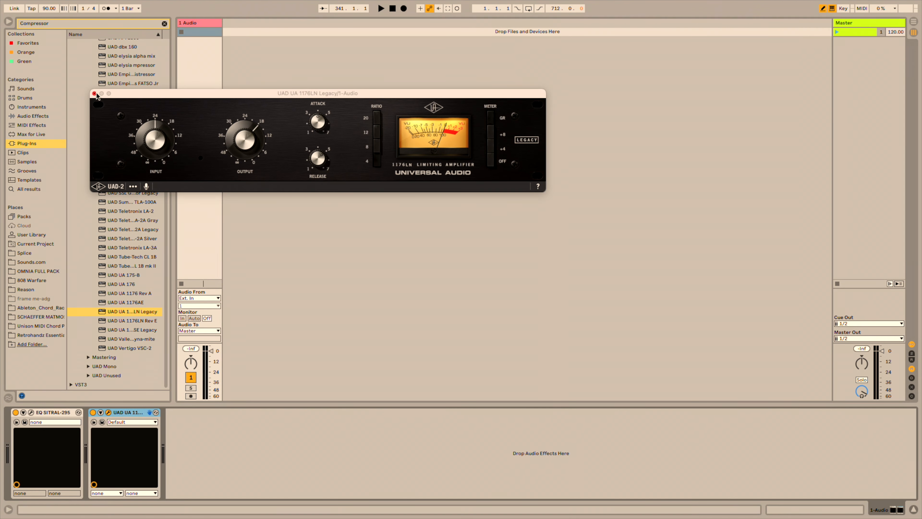
click(94, 94)
double_click(92, 24)
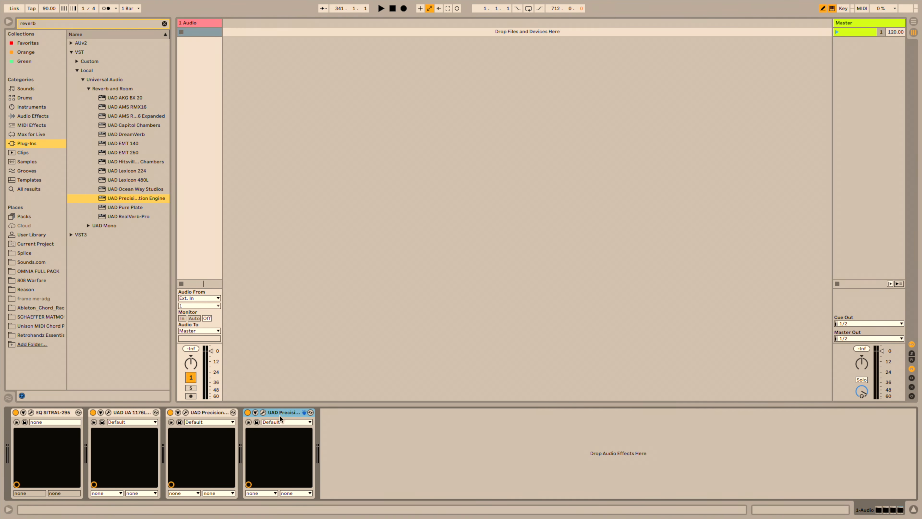
Review the order of the four plug-ins on the track, selecting the EQ, compressor, delay and reverb in turn.
click(213, 415)
click(130, 411)
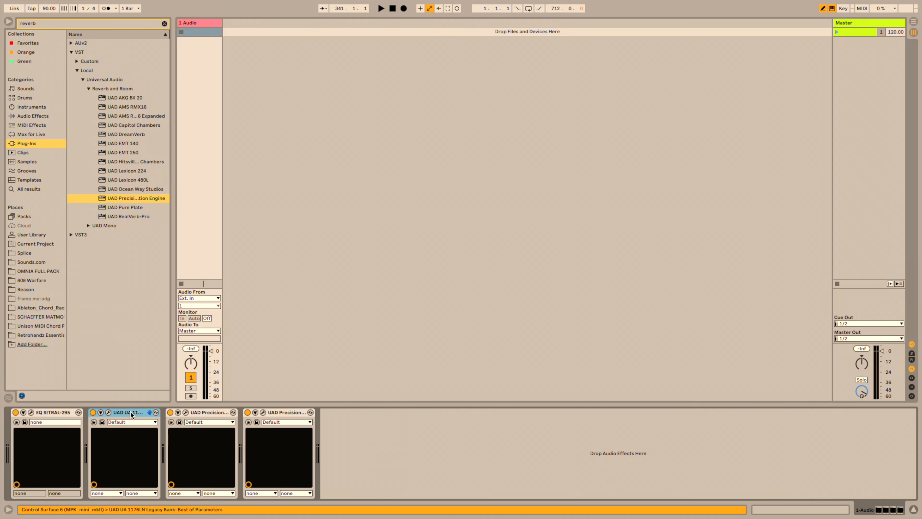
click(196, 413)
click(290, 413)
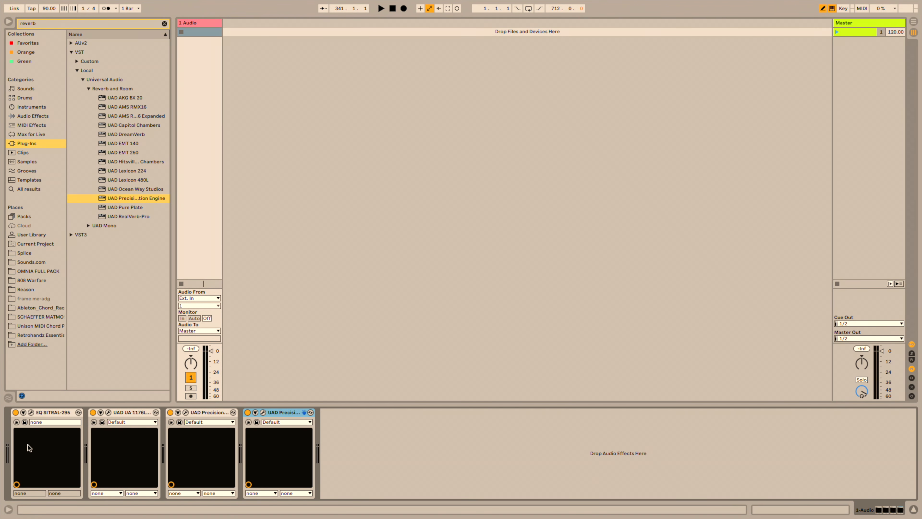
click(48, 412)
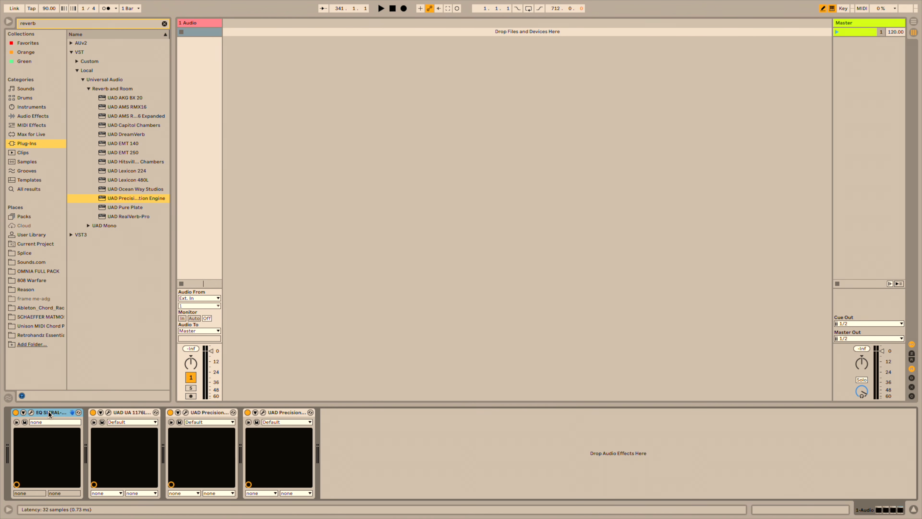
click(127, 412)
click(202, 412)
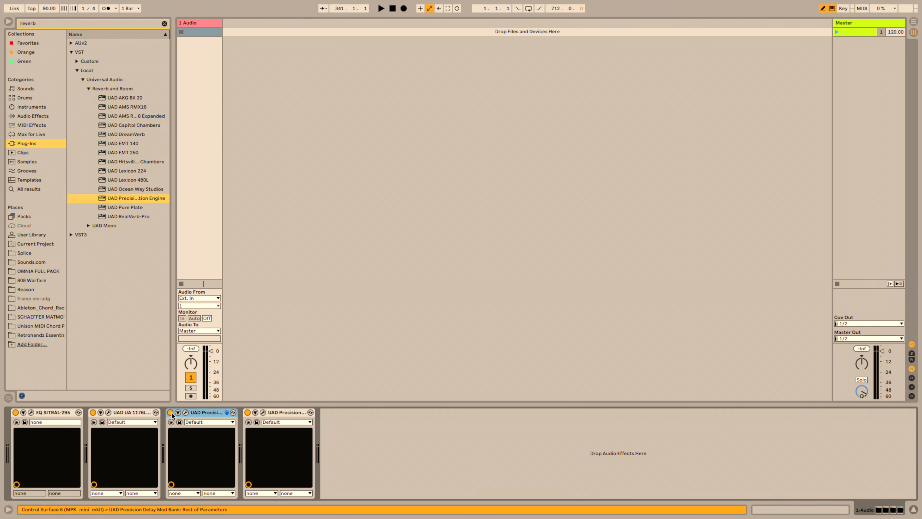
click(286, 413)
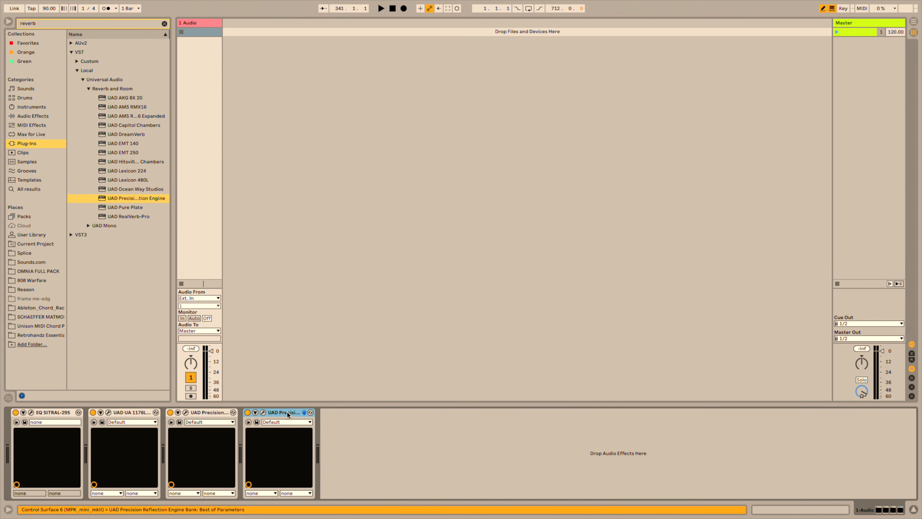
click(198, 413)
click(131, 412)
click(75, 413)
click(141, 412)
click(211, 413)
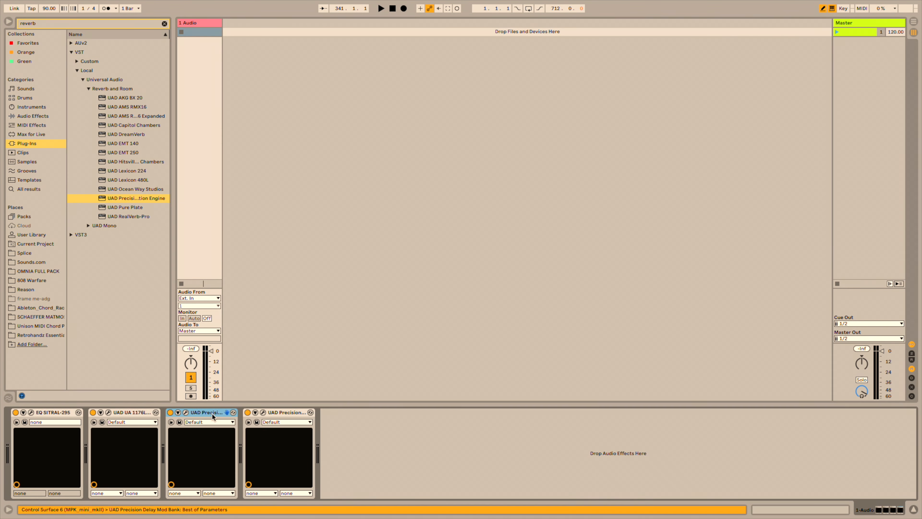
click(284, 412)
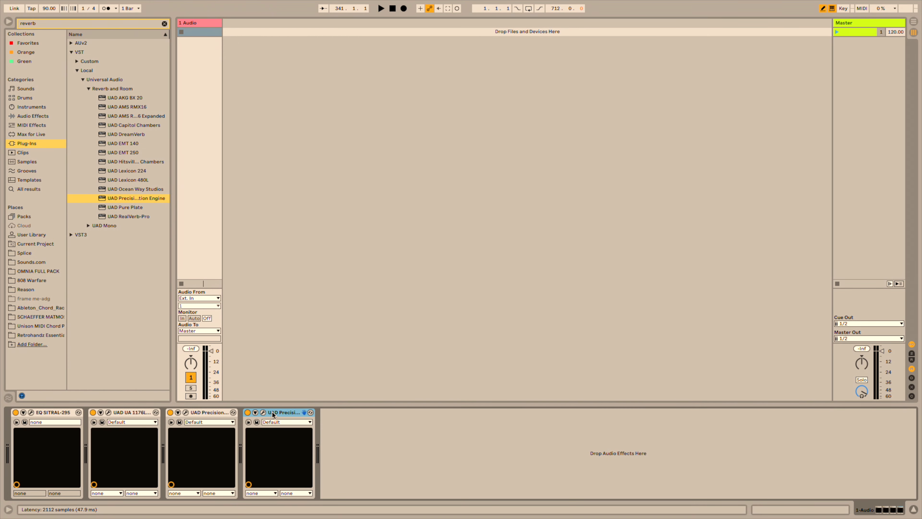
click(205, 415)
click(133, 412)
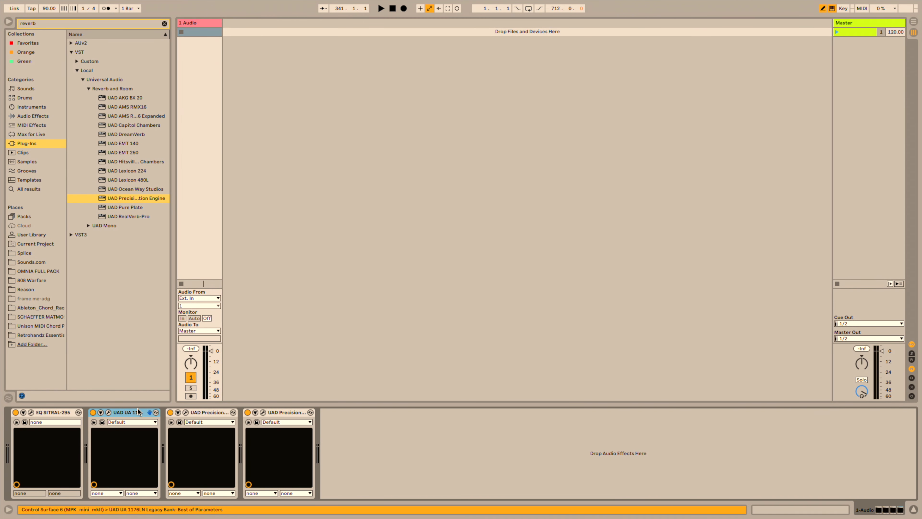
click(58, 415)
click(123, 413)
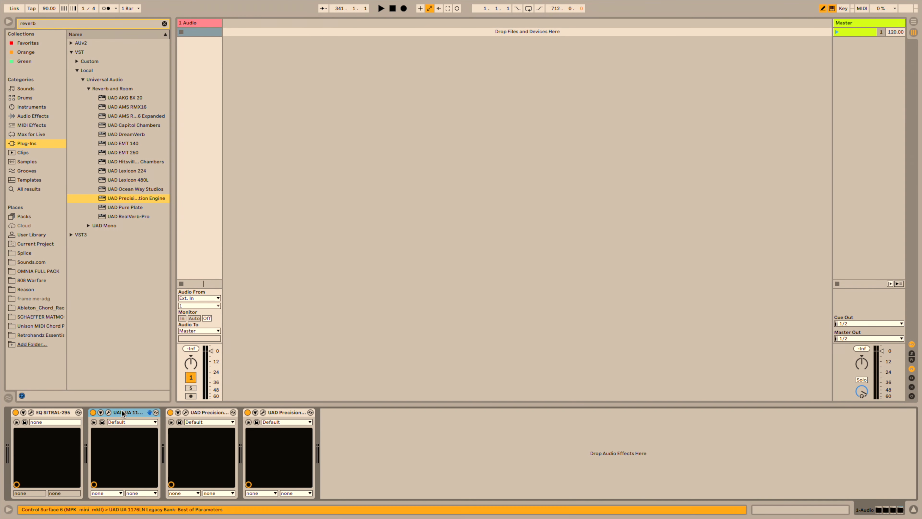
click(191, 414)
click(275, 414)
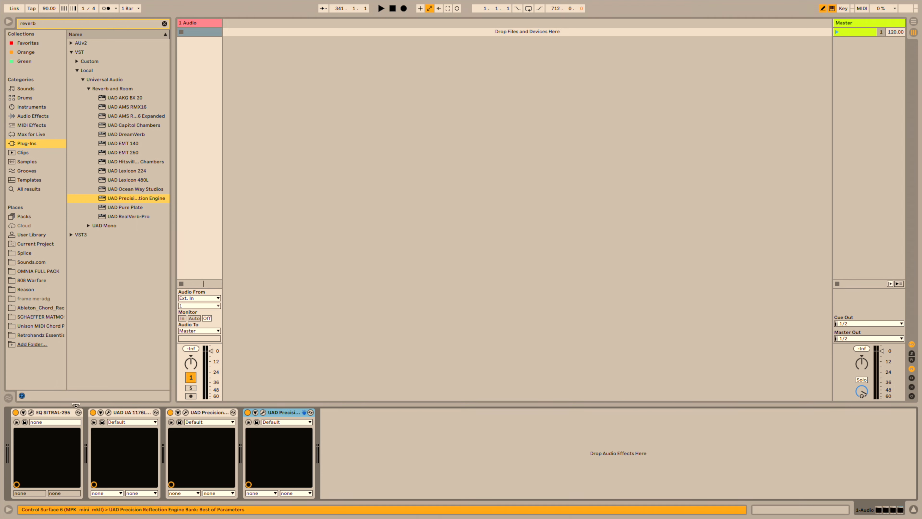
Search the clips for "vocal" and set the audio output device to Universal Audio Thunderbolt.
click(52, 22)
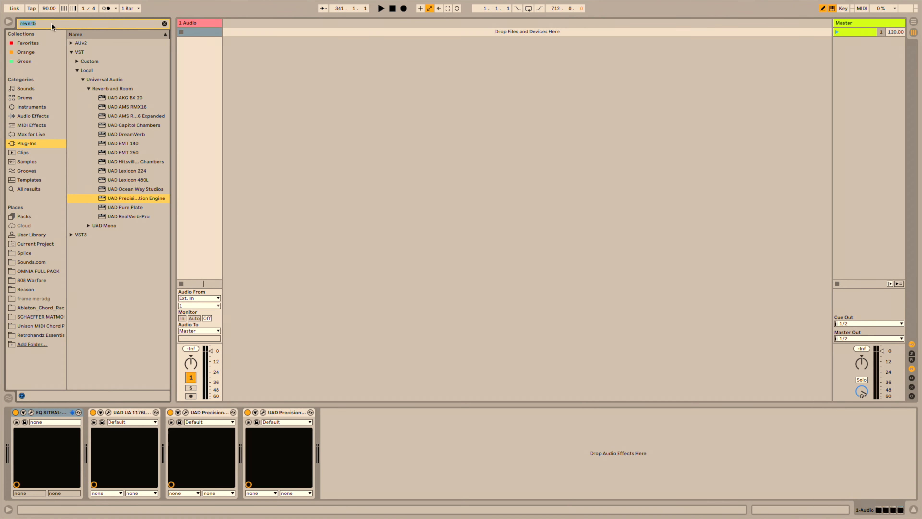
click(32, 115)
click(73, 77)
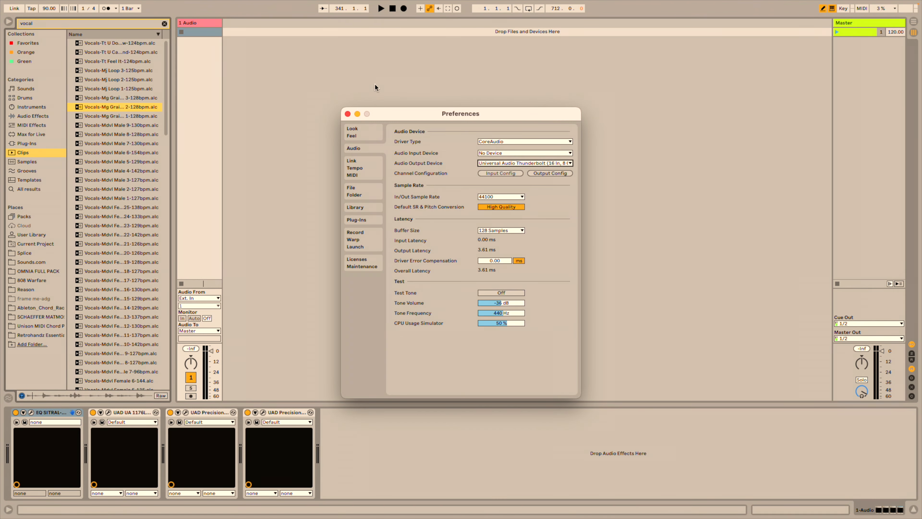
click(348, 114)
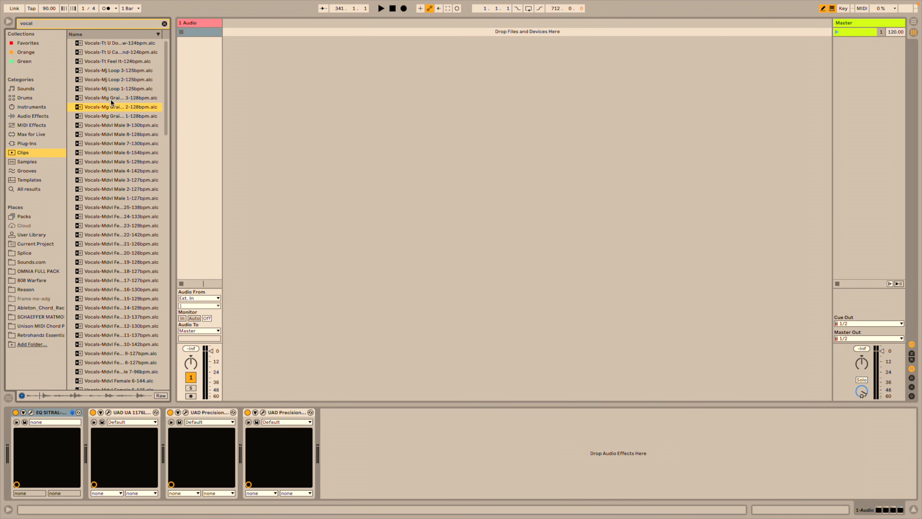
Choose the clip Vocals-Mj Loop 2-125bpm.alc and place it in the audio track's second clip slot.
key(Up)
key(Up)
key(Up)
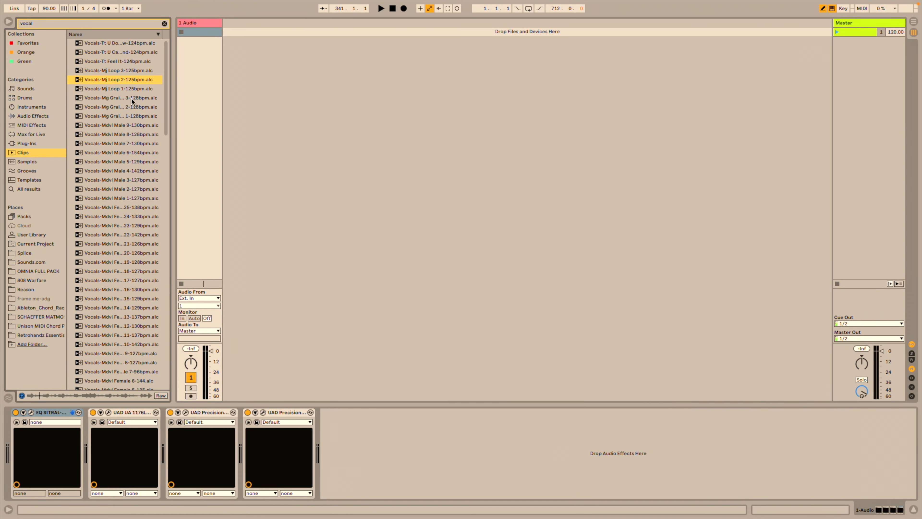
drag(120, 78, 196, 40)
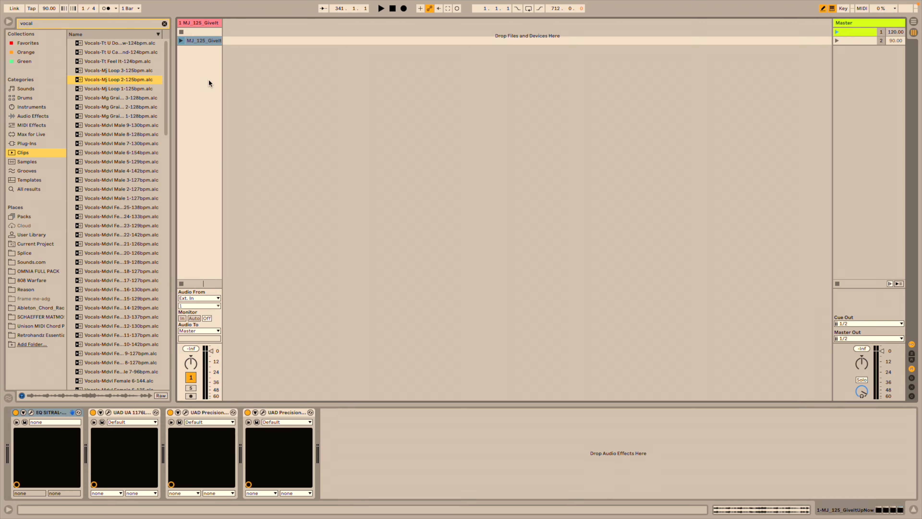
Play the vocal clip through the plug-in chain, stop it and launch it again.
click(182, 41)
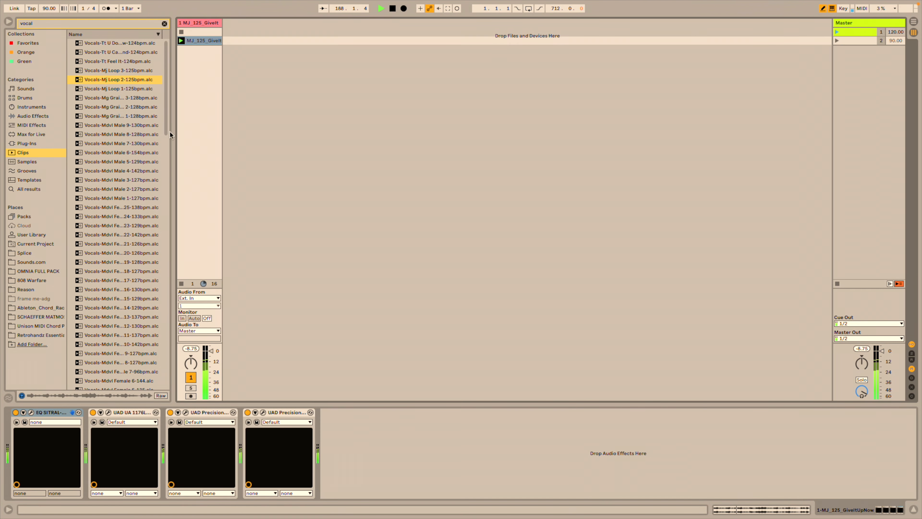
key(v)
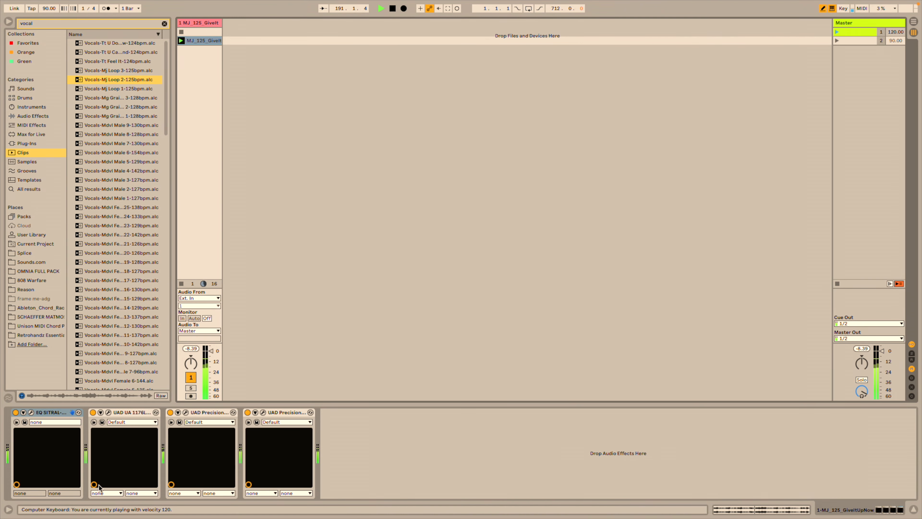
key(v)
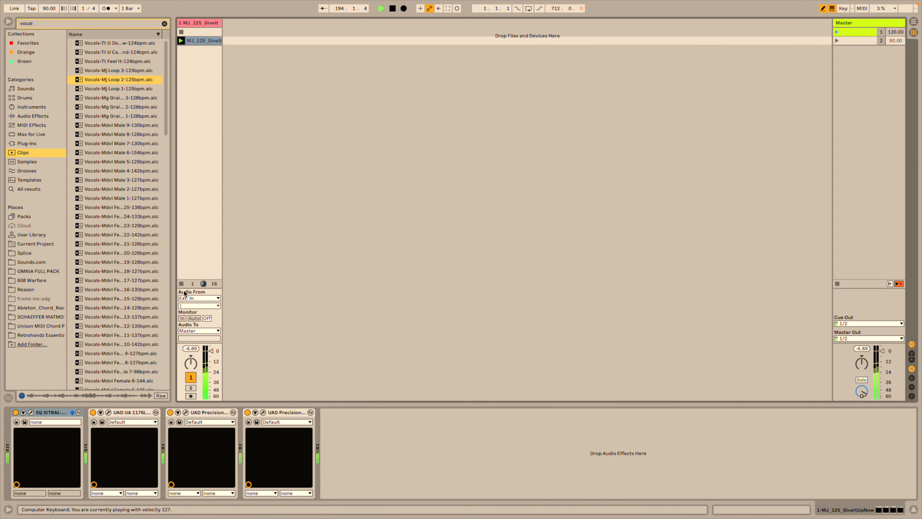
click(181, 284)
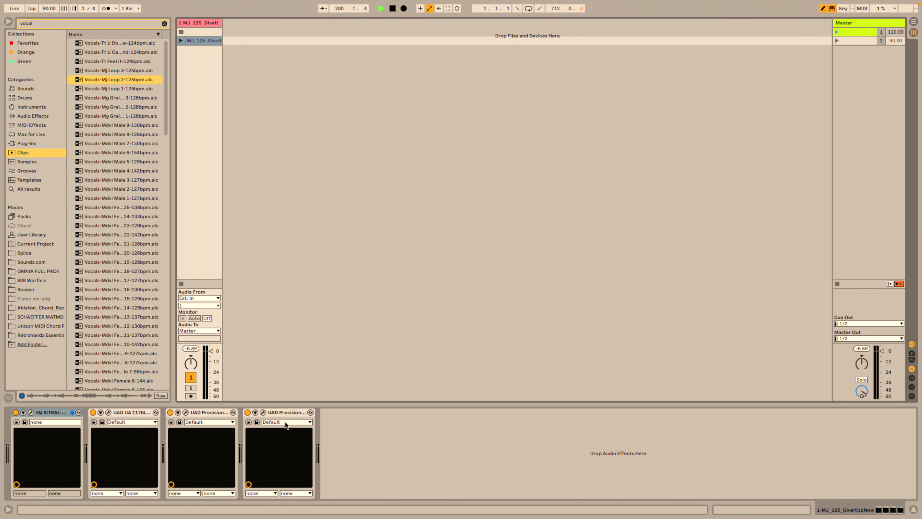
click(181, 41)
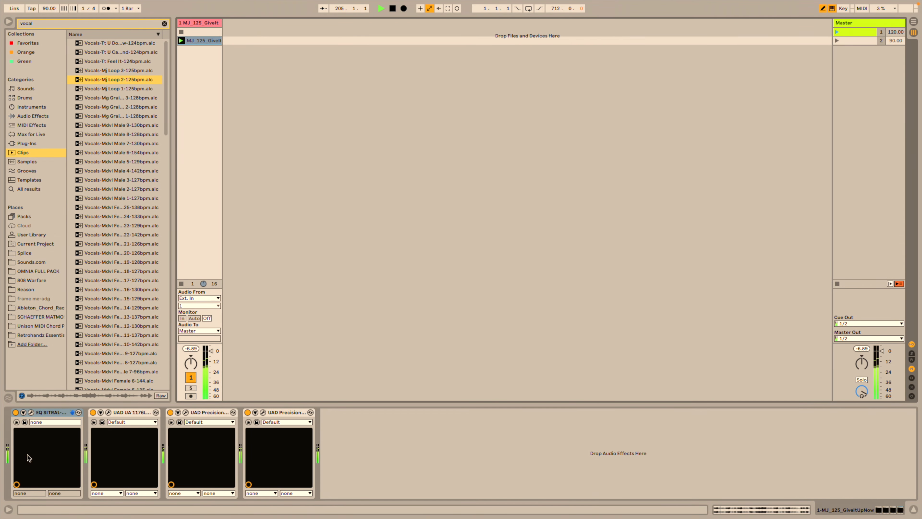
Bypass the EQ, compressor, delay and reverb to hear the dry vocal, and stop the clip.
click(15, 411)
click(93, 411)
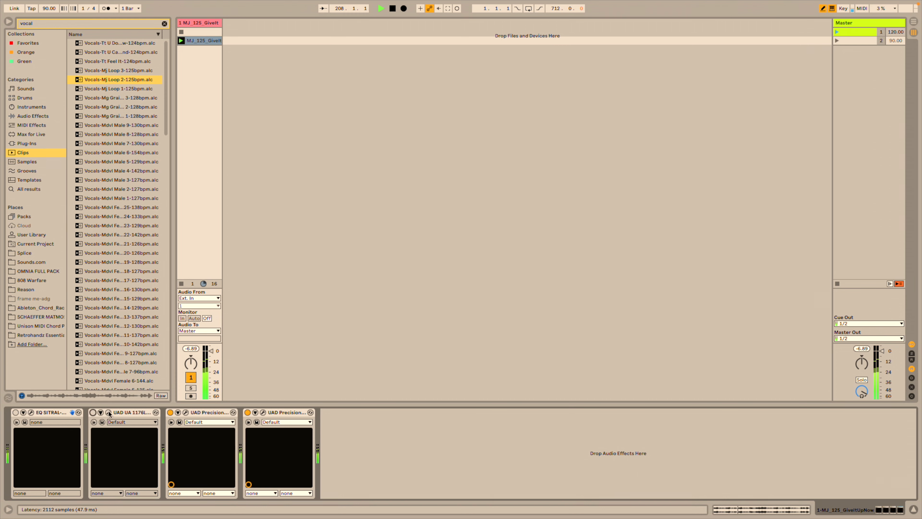
click(170, 412)
click(247, 412)
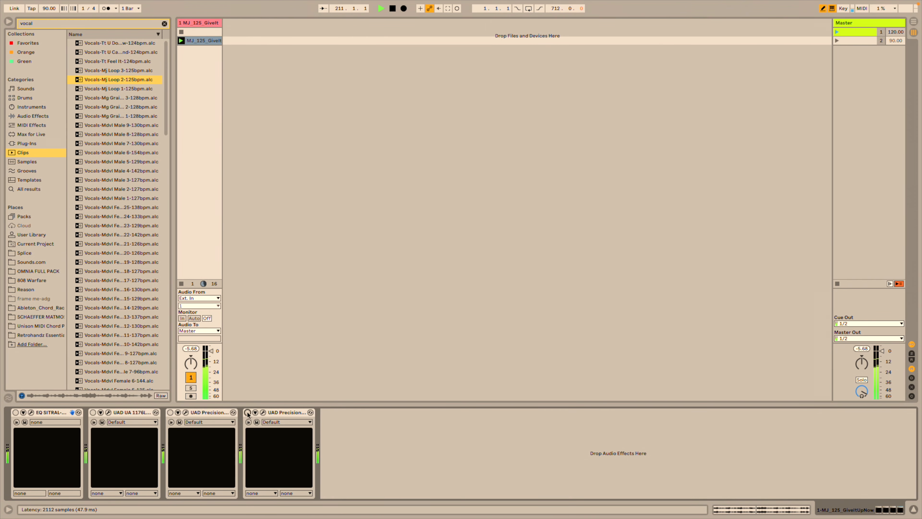
click(181, 284)
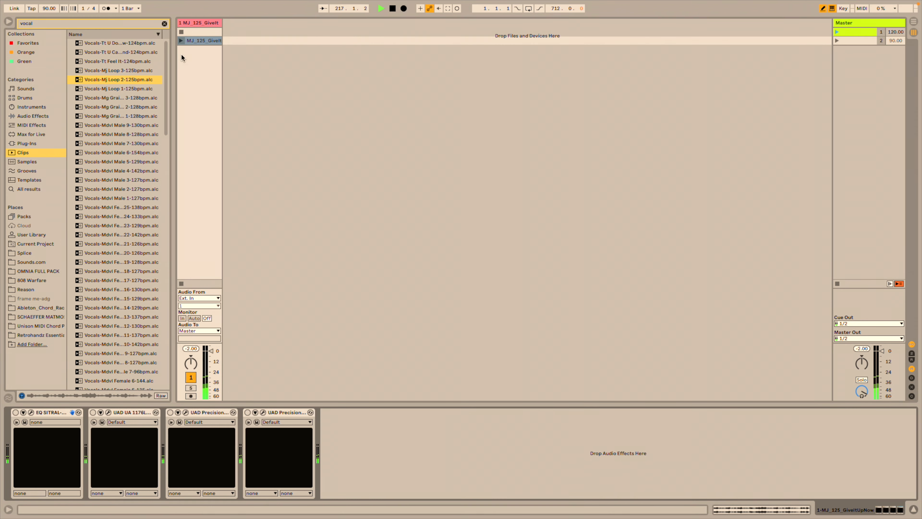
Relaunch the vocal clip, re-enable the reverb, delay, compressor and EQ one after another, and stop the clip.
click(181, 40)
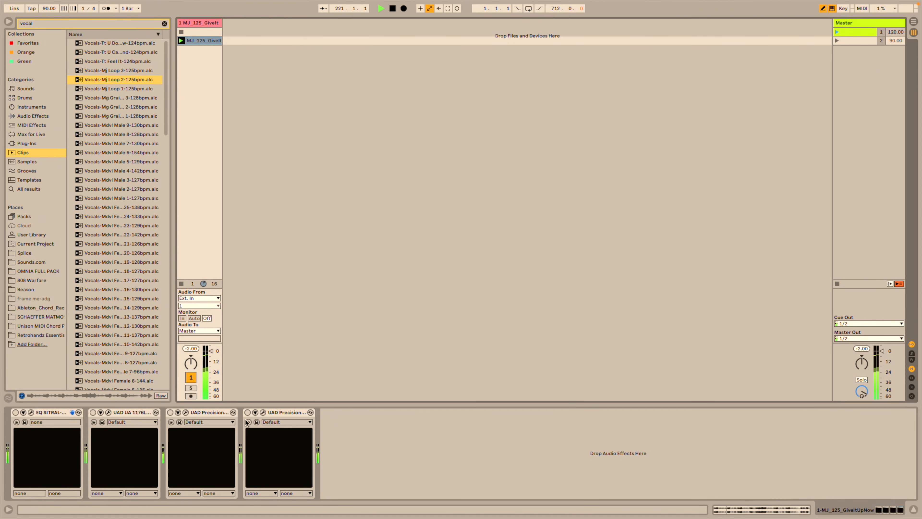
click(247, 412)
click(170, 411)
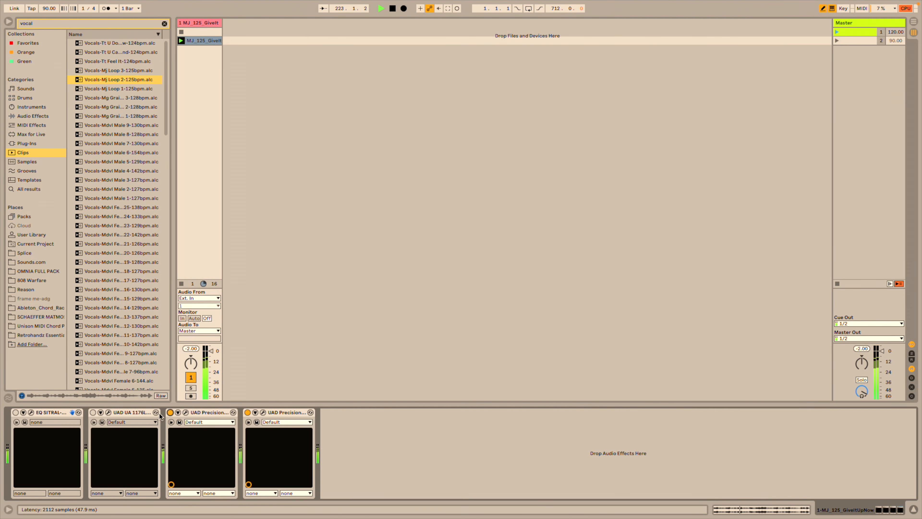
click(93, 412)
click(15, 412)
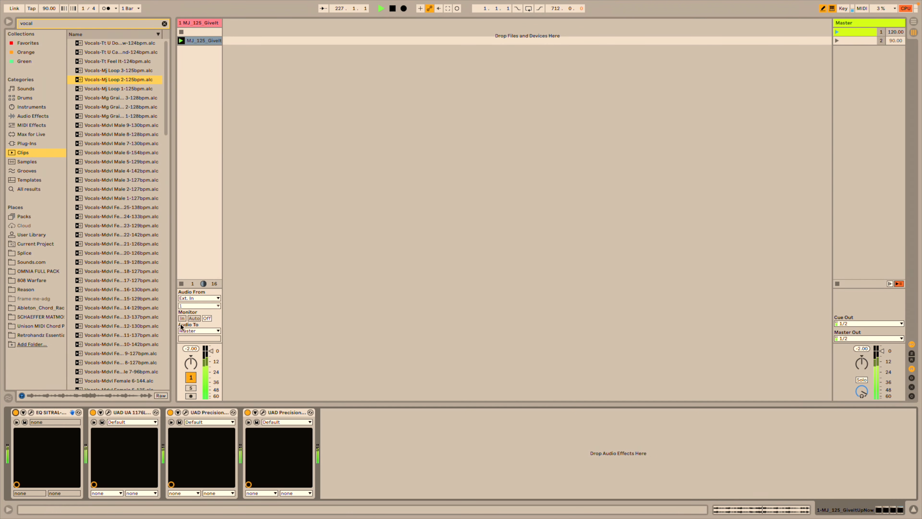
click(181, 284)
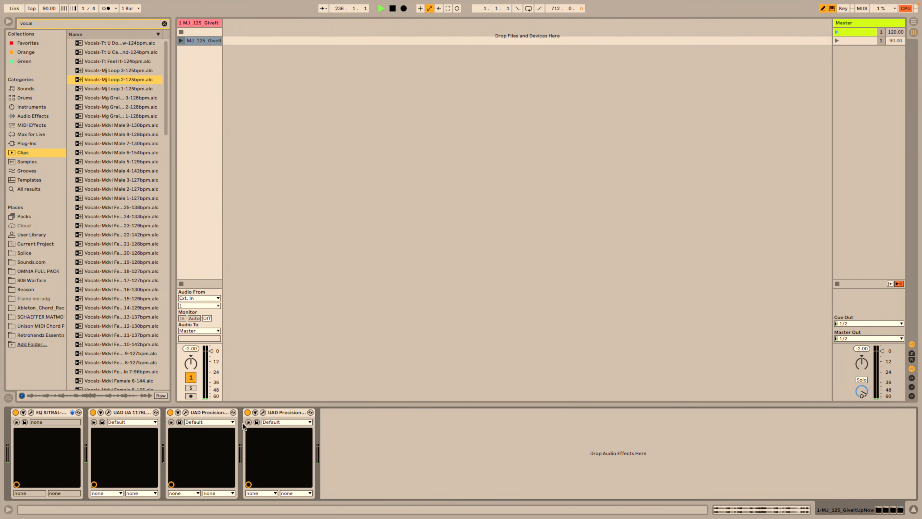
Lower the Precision Delay Mod's output to -1.9 dB and the Precision Reflection Engine's output to -17.9 dB.
click(185, 412)
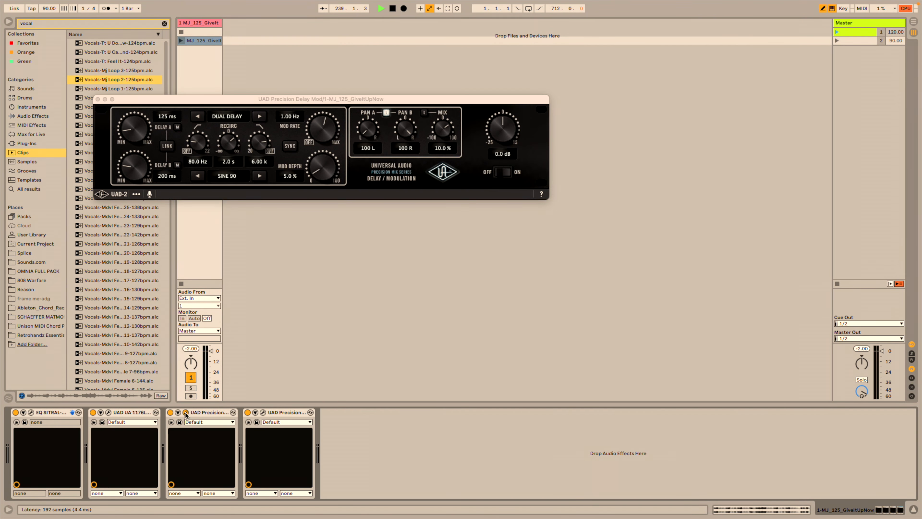
drag(503, 124, 502, 125)
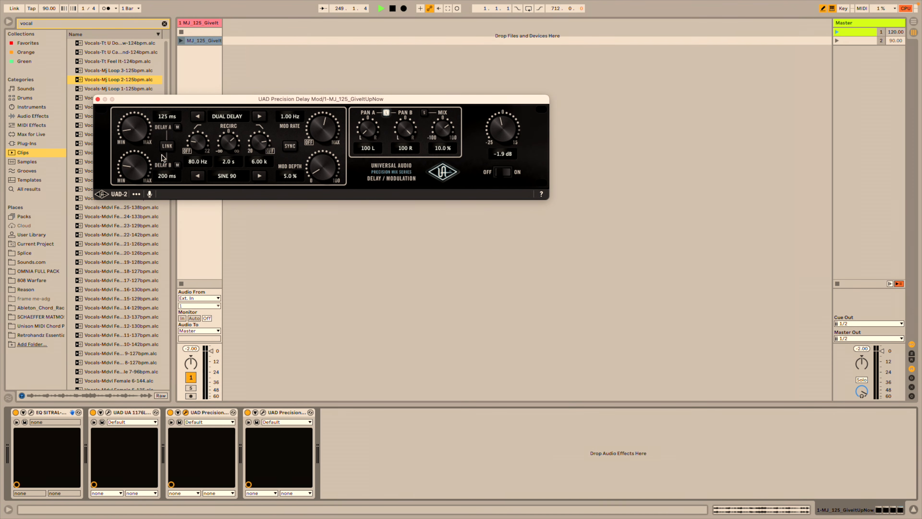
mouse_move(488, 143)
mouse_down()
mouse_move(484, 156)
mouse_move(488, 144)
mouse_up()
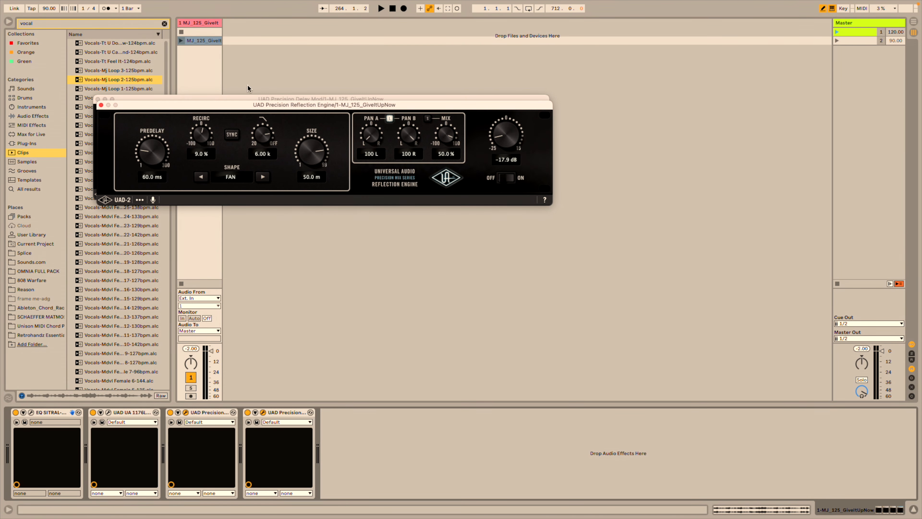
With the vocal clip playing, set the Reflection Engine's output to 0.0 dB and its size to 2.0 m, and close the plug-in windows.
click(180, 40)
drag(502, 138, 507, 108)
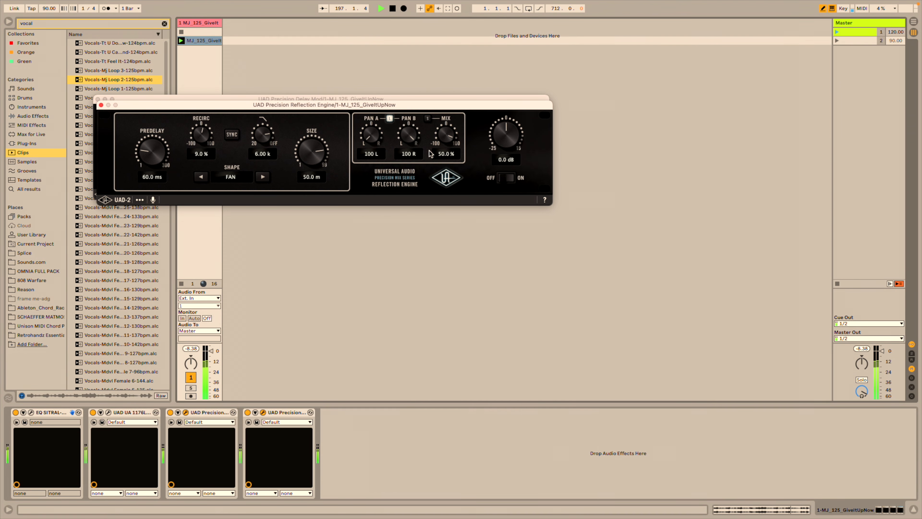
drag(310, 152, 297, 192)
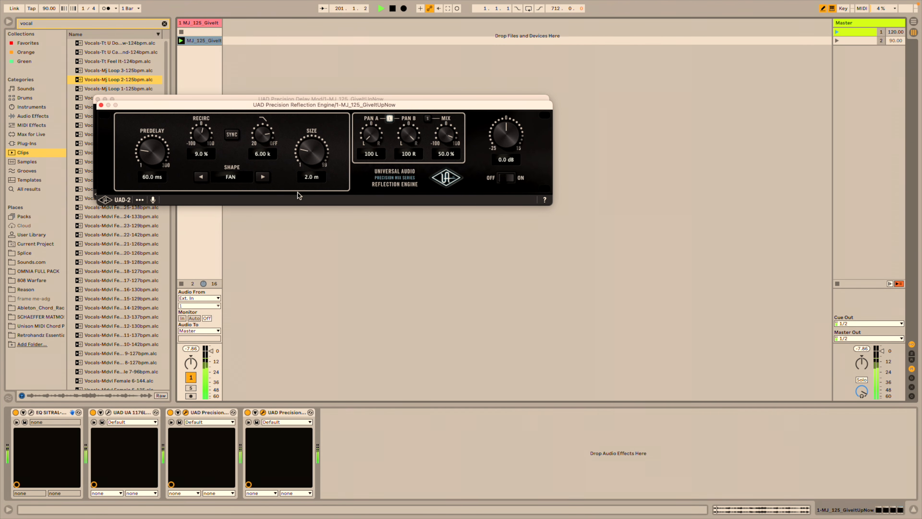
click(263, 412)
click(186, 412)
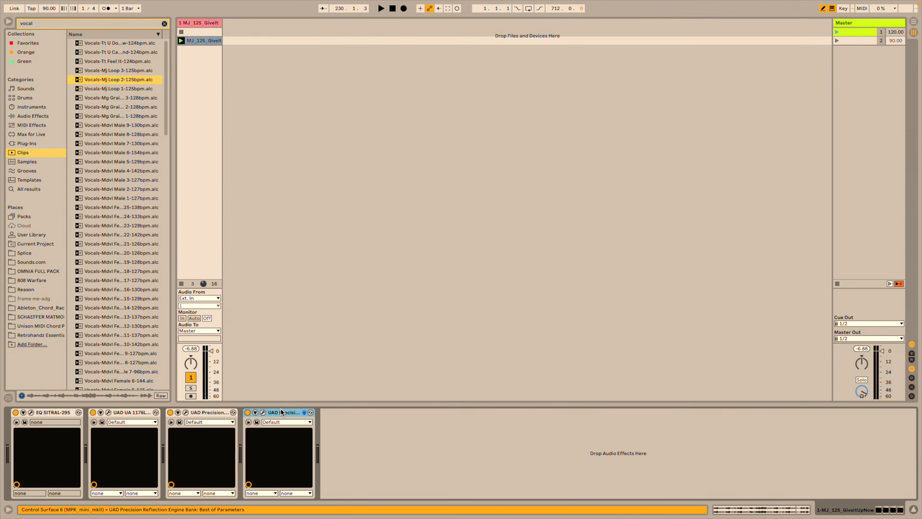
Select all four plug-ins from the EQ to the reverb and group them into one rack.
click(57, 412)
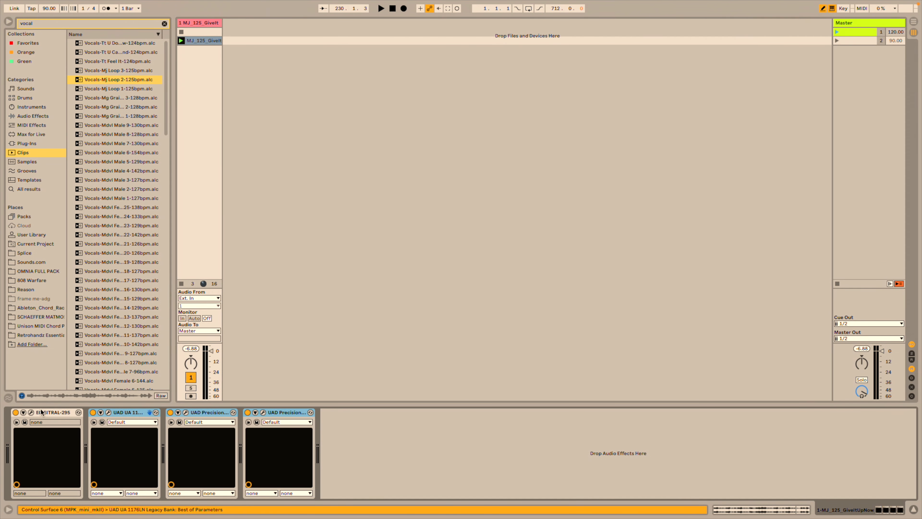
click(288, 412)
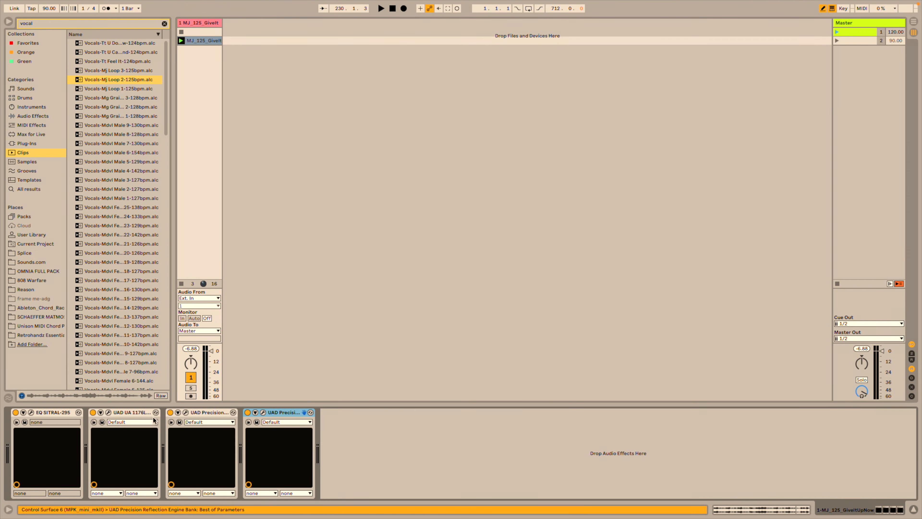
shift+click(56, 412)
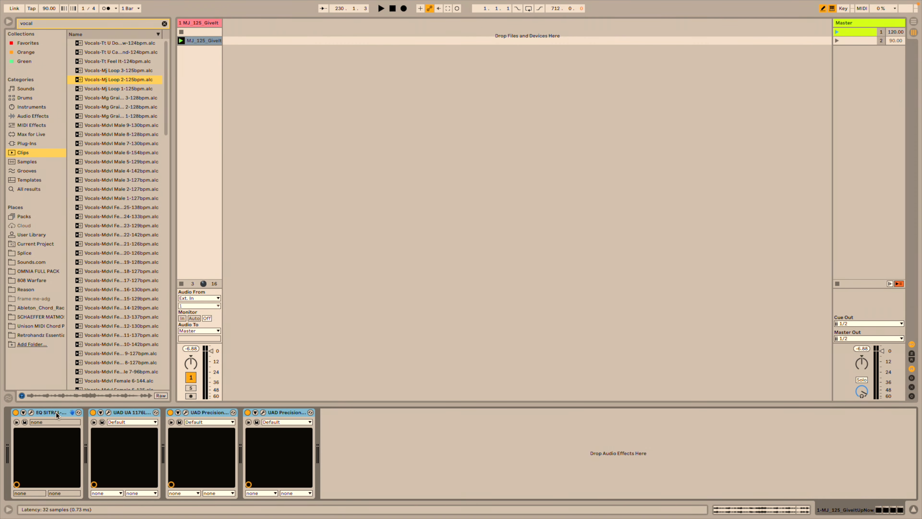
click(55, 412)
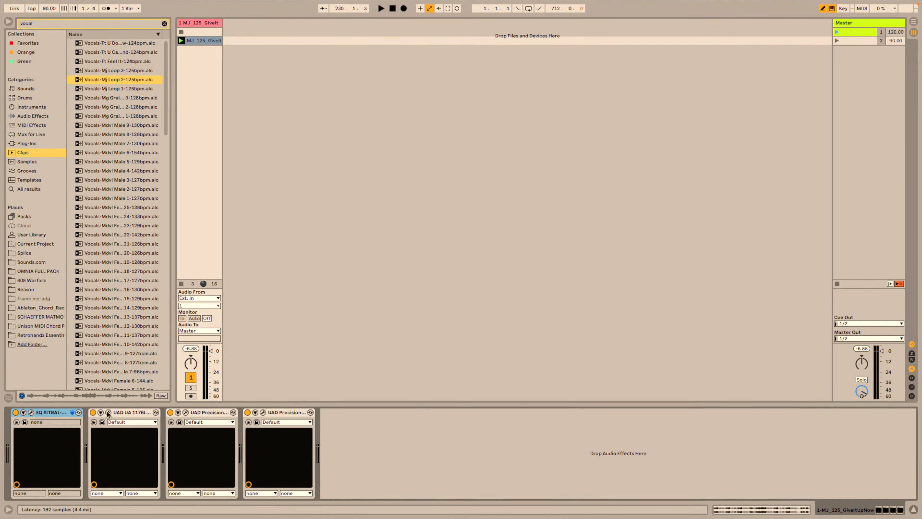
shift+click(131, 411)
shift+click(209, 412)
shift+click(285, 412)
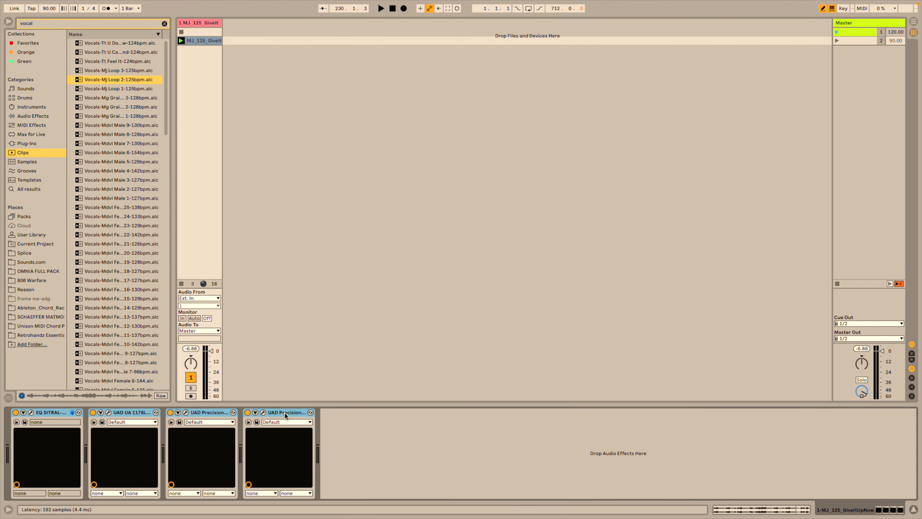
right_click(283, 410)
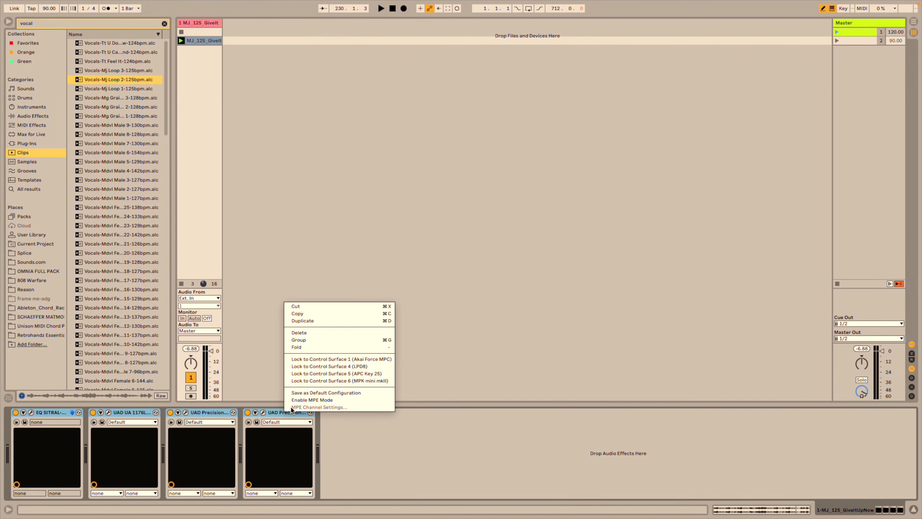
click(309, 339)
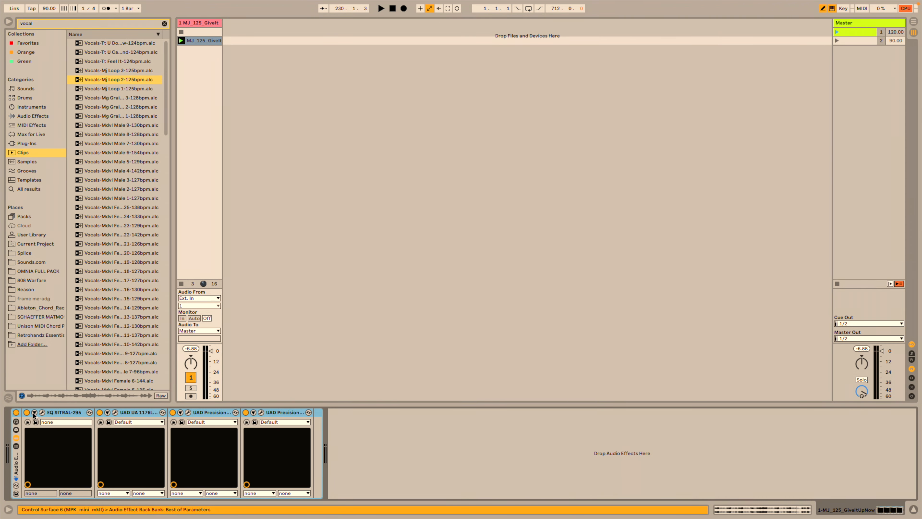
Collapse and expand the new Audio Effect Rack and show its macro controls.
double_click(17, 463)
double_click(17, 463)
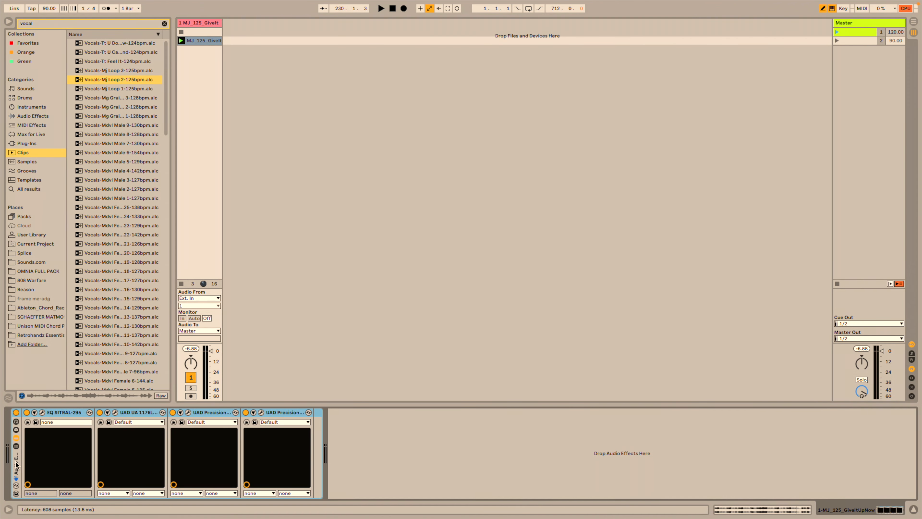
double_click(17, 465)
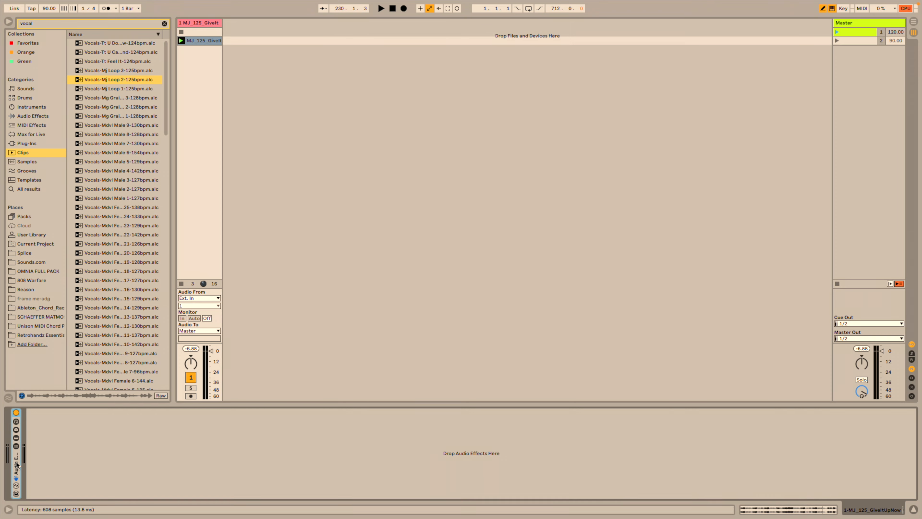
double_click(17, 464)
click(114, 451)
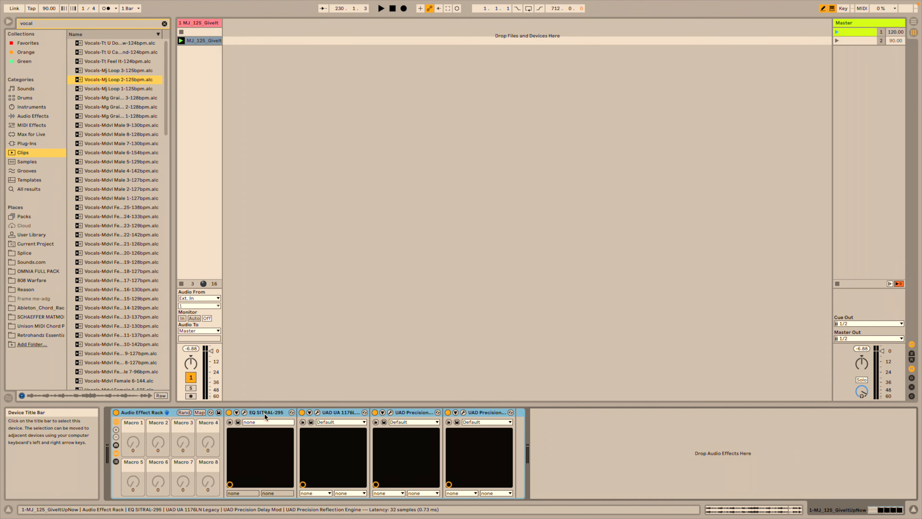
Rename the Audio Effect Rack as MY FAV VOX CHAIN.
right_click(149, 416)
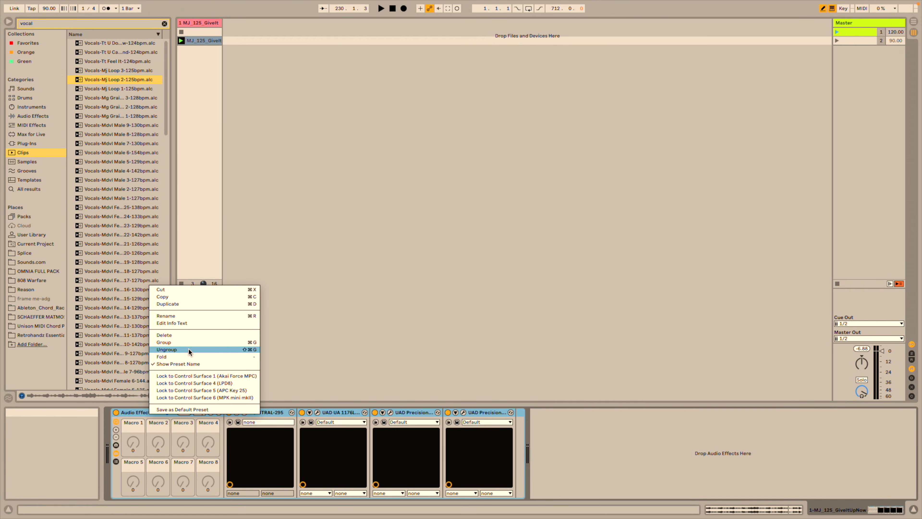
click(186, 317)
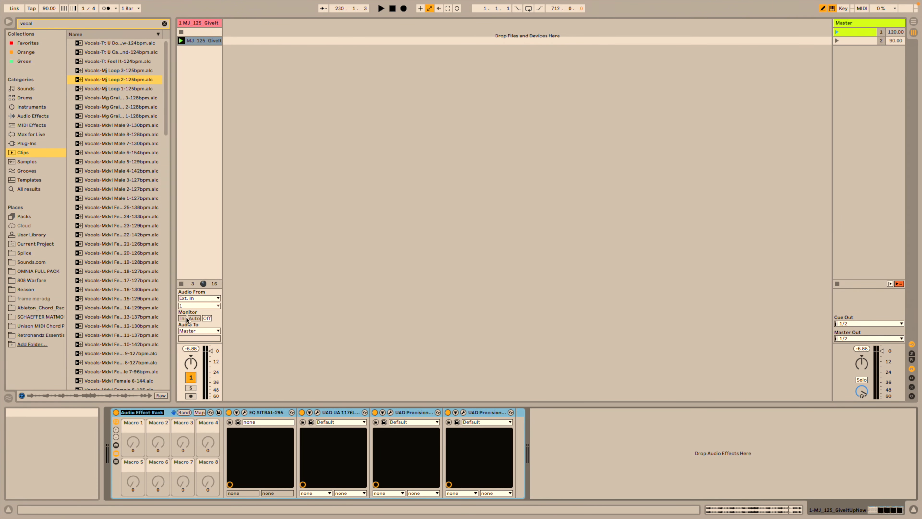
text(MY FAV VOX CHAIN)
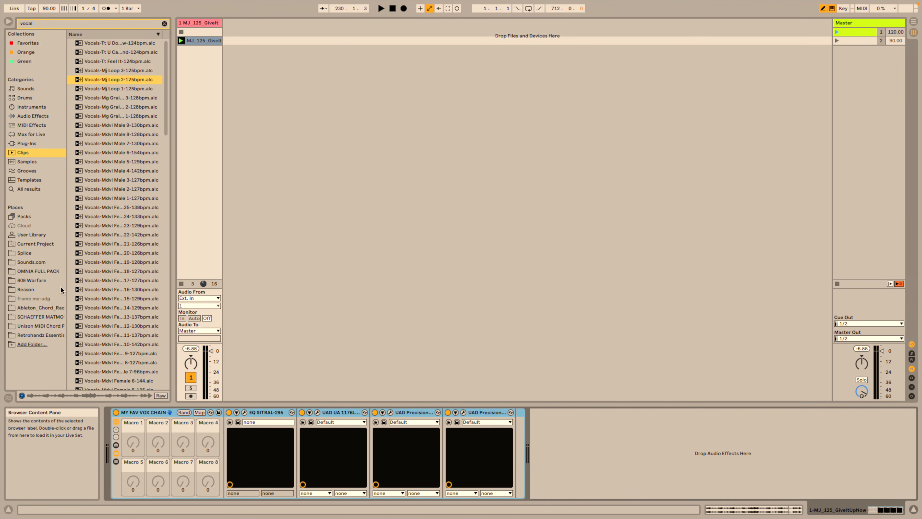
Save the MY FAV VOX CHAIN rack as a preset in the User Library.
right_click(141, 414)
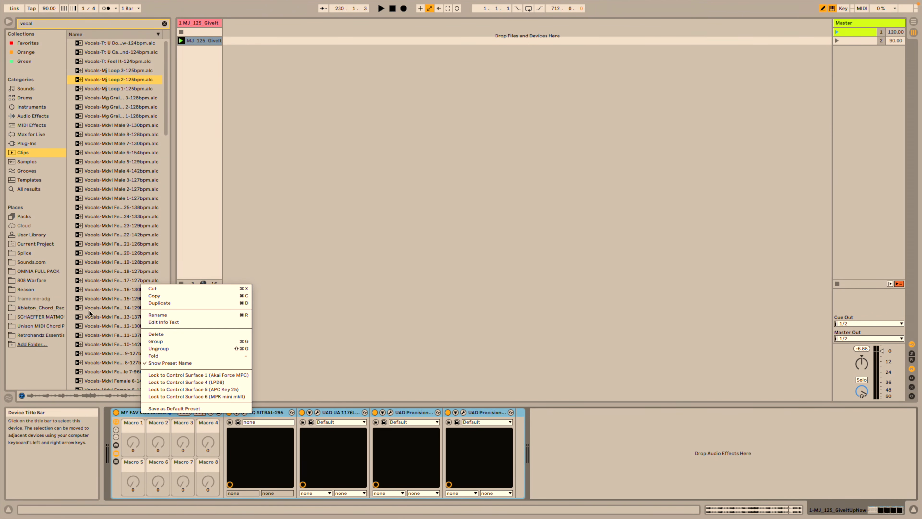
key(Escape)
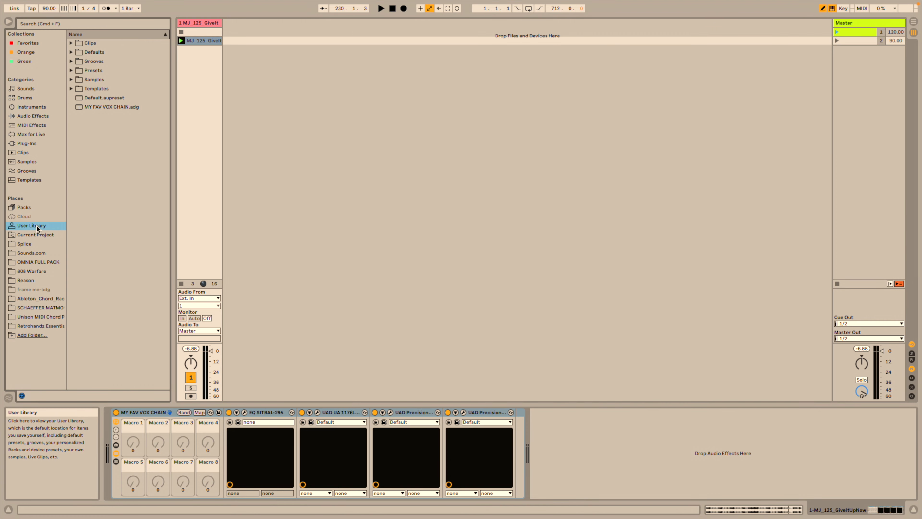
drag(144, 416, 40, 227)
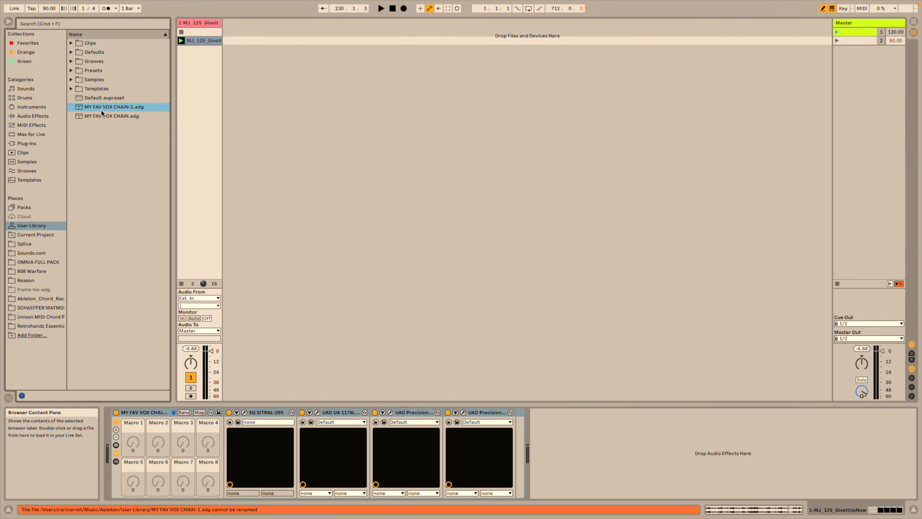
Insert a second audio track and load the preset MY FAV VOX CHAIN.adg from the User Library onto it.
click(98, 116)
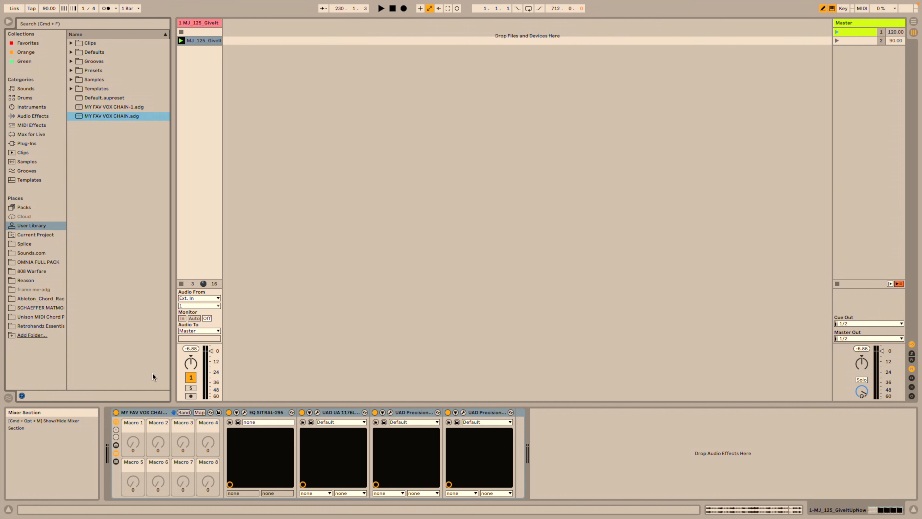
right_click(298, 56)
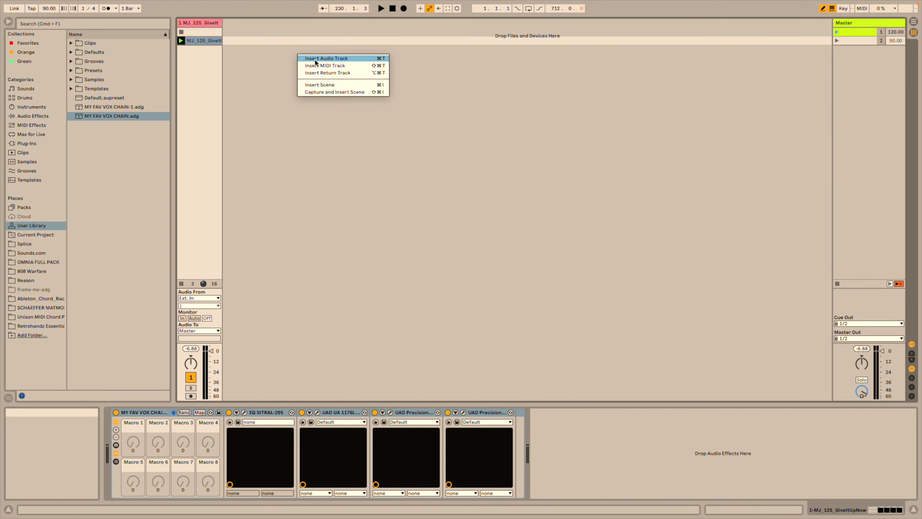
click(308, 59)
drag(108, 115, 257, 68)
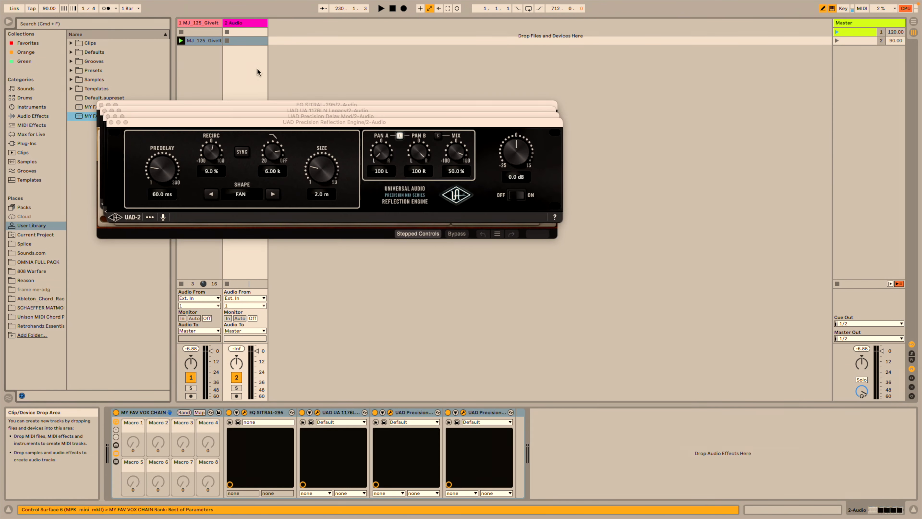
Close the open plug-in windows and collapse the MY FAV VOX CHAIN rack on the second track.
click(108, 116)
click(105, 110)
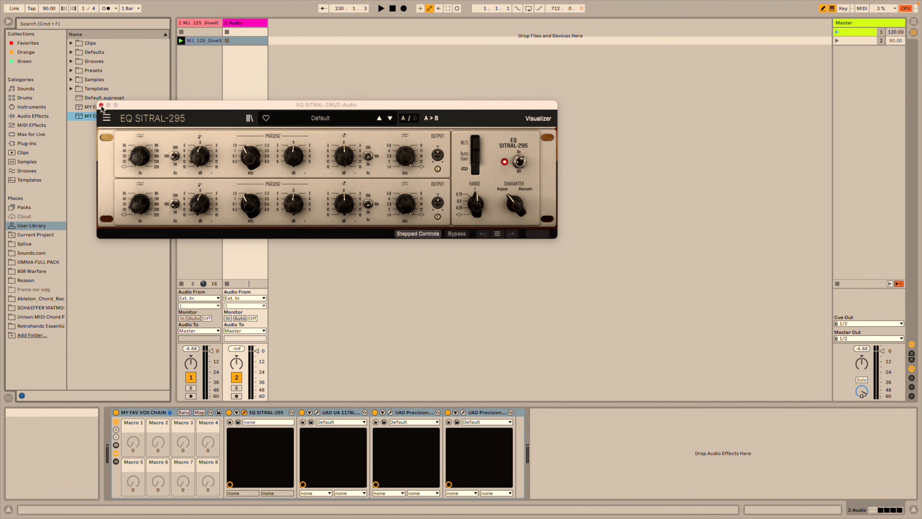
click(101, 105)
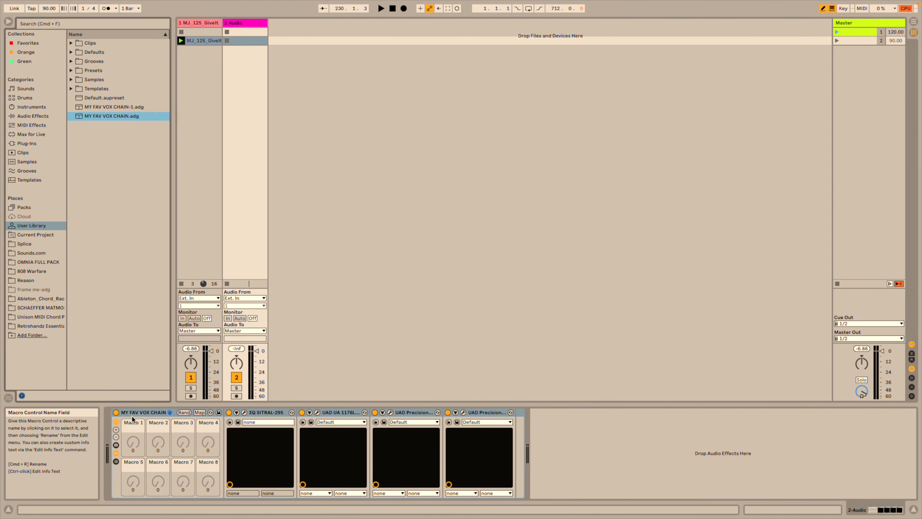
double_click(141, 412)
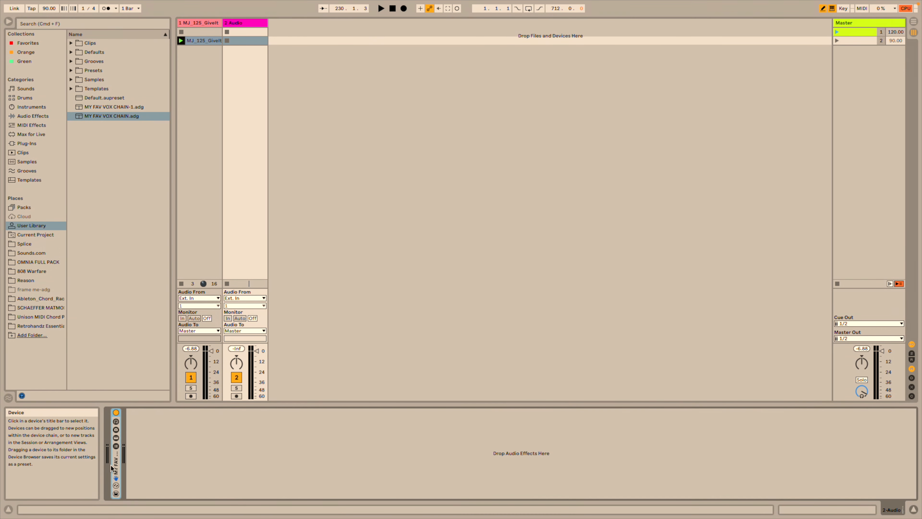
Unfold the MY FAV VOX CHAIN rack on the second track to view its devices, and fold it again.
double_click(116, 468)
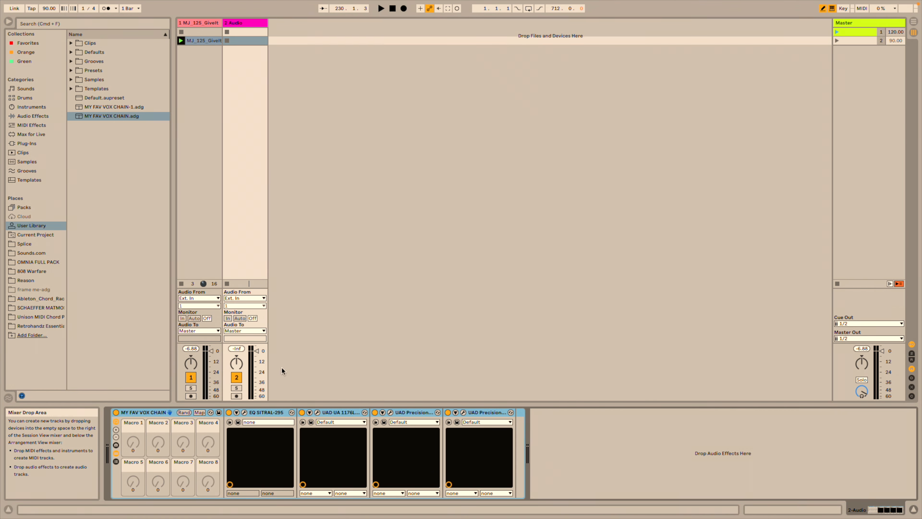
double_click(143, 413)
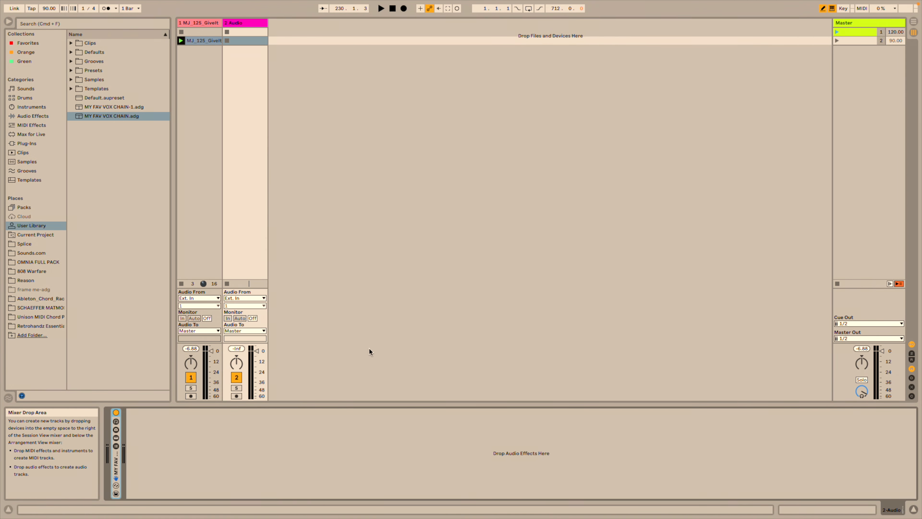
Switch to Logic Pro and insert a Channel EQ on the Higher and Higher Piano channel strip, closing its plug-in window.
key(F4)
scroll(548, 281, right, 5)
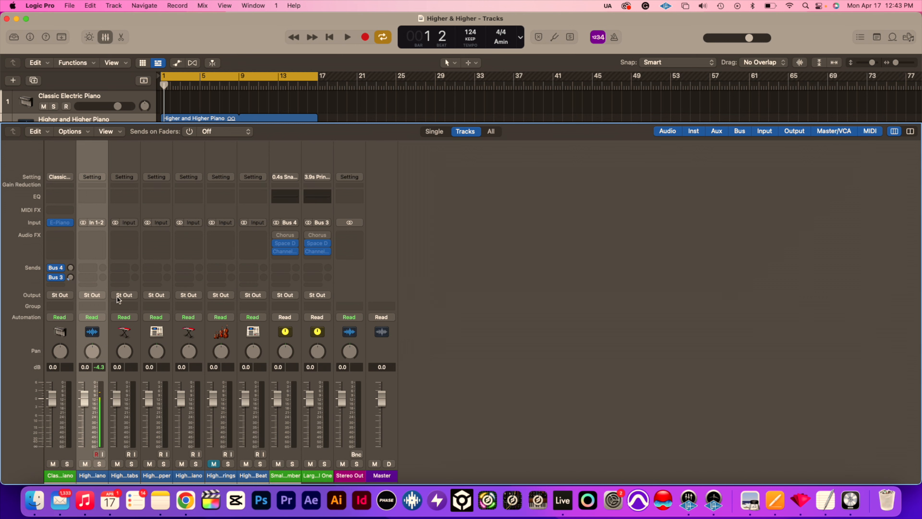
click(90, 267)
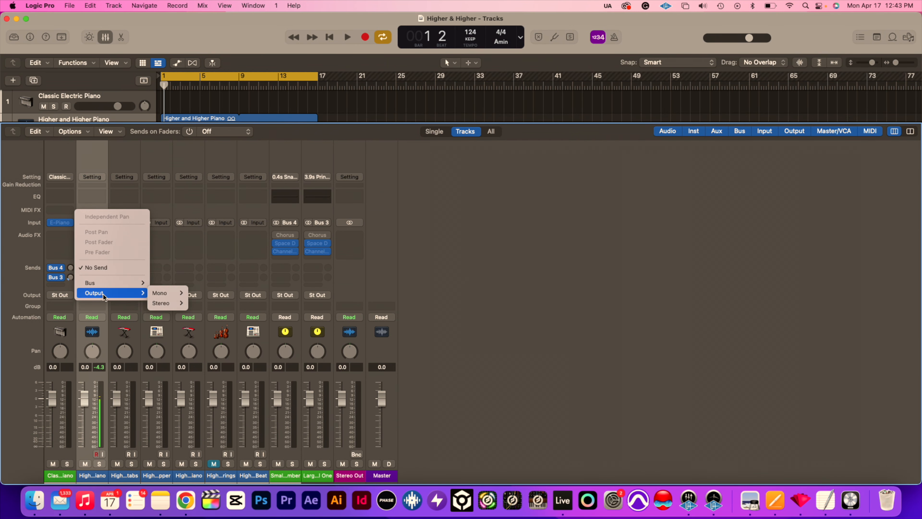
click(82, 166)
click(82, 194)
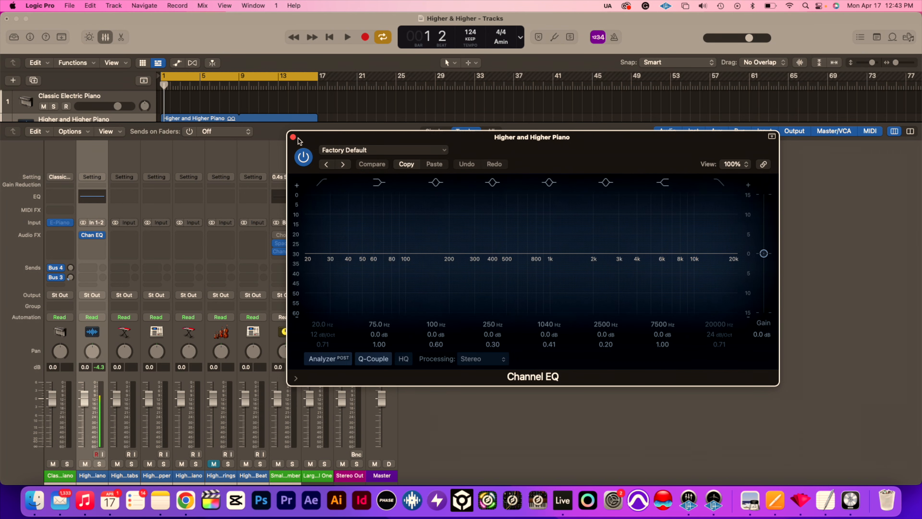
click(292, 137)
Insert a Multipressor below the Channel EQ on the Higher and Higher Piano channel strip.
click(98, 244)
mouse_move(102, 270)
mouse_move(121, 359)
mouse_move(205, 181)
click(169, 71)
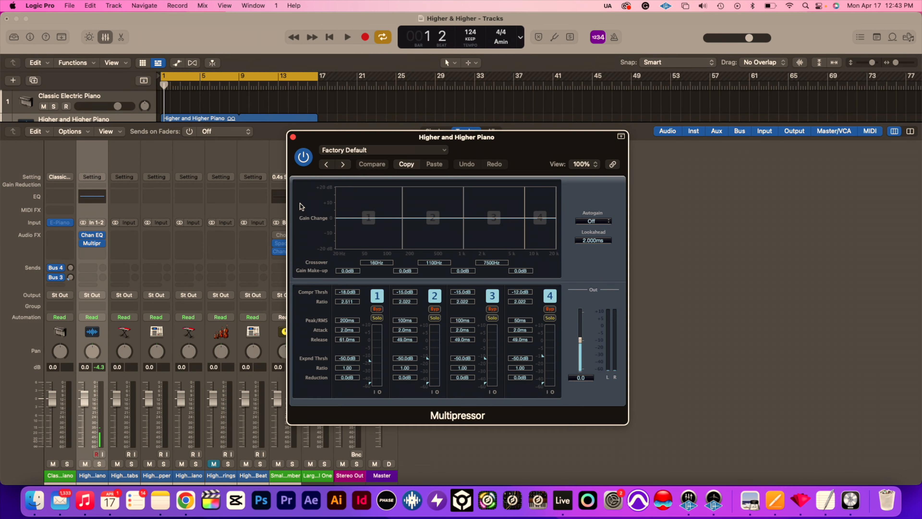
Insert a Sample Delay below the Multipressor and close all open plug-in windows.
click(93, 251)
mouse_move(120, 370)
click(98, 256)
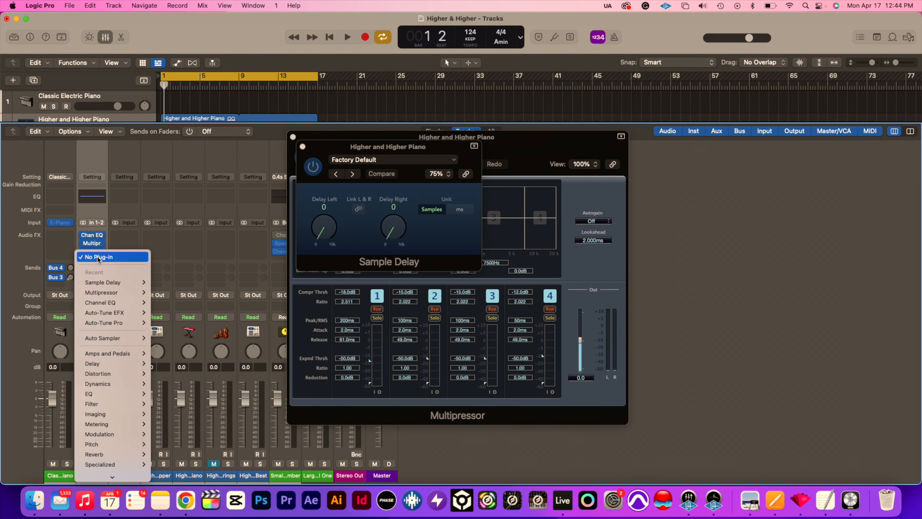
click(94, 213)
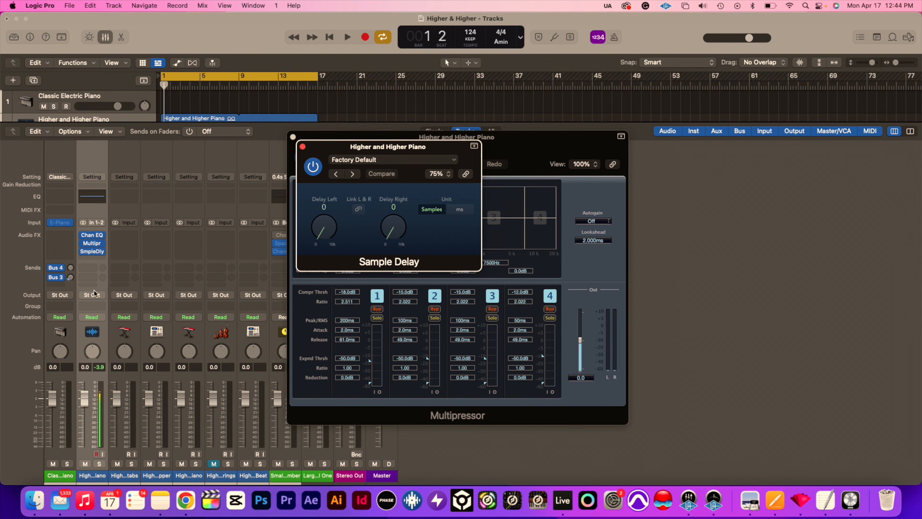
alt+click(302, 147)
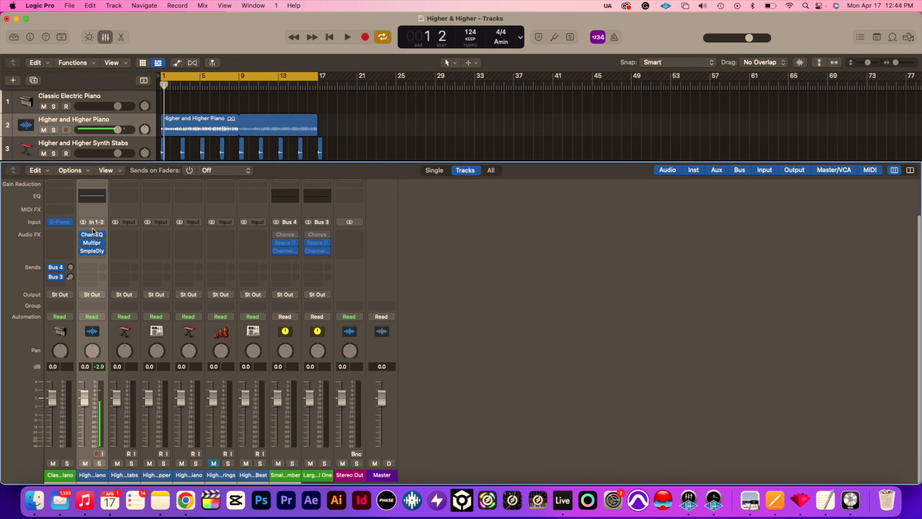
Save the project as a template named MY FAV VOCAL TEMP in the Project Templates folder.
scroll(93, 231, up, 3)
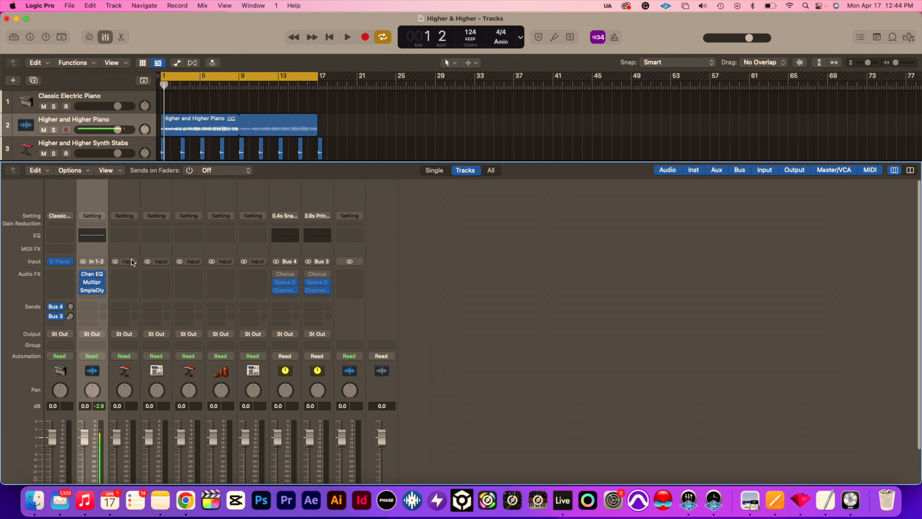
scroll(93, 286, down, 3)
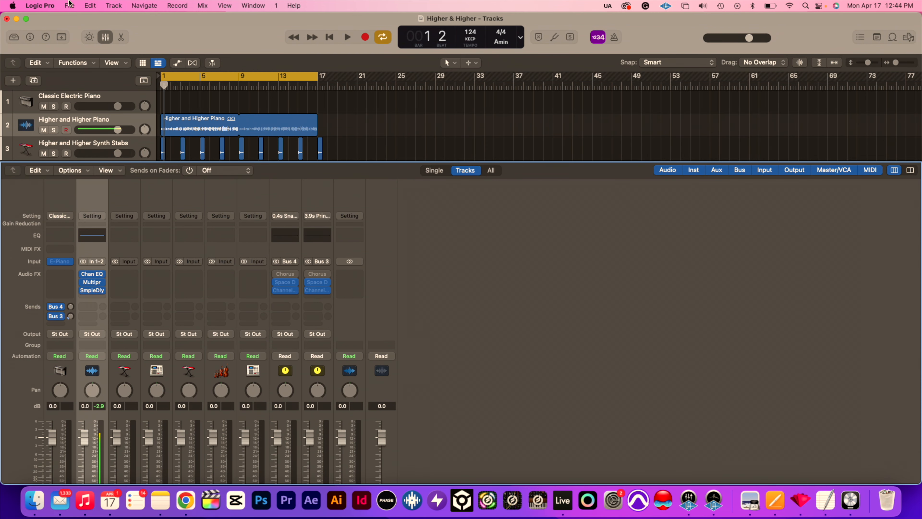
click(69, 5)
mouse_move(113, 127)
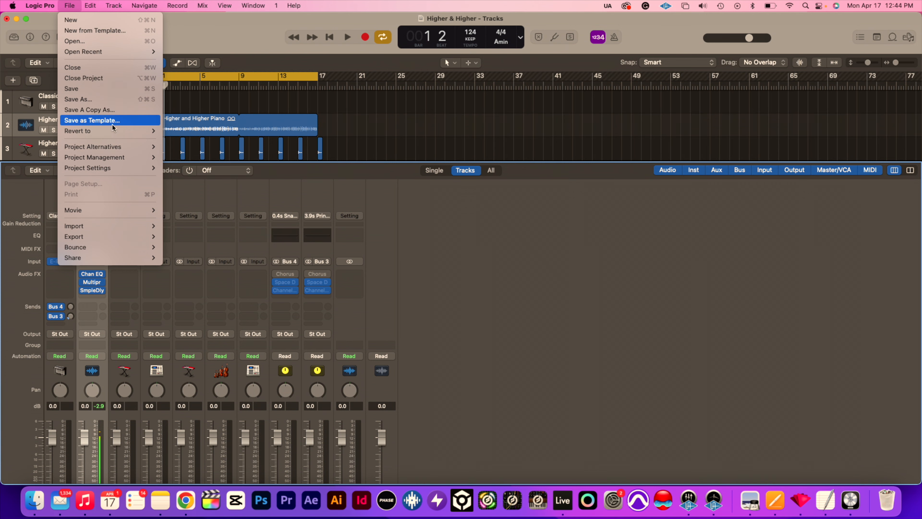
click(95, 122)
click(422, 158)
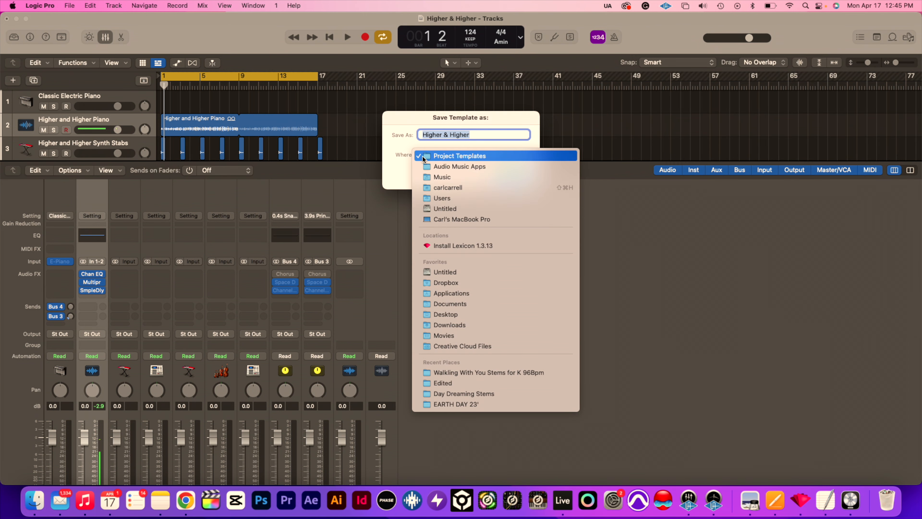
click(400, 149)
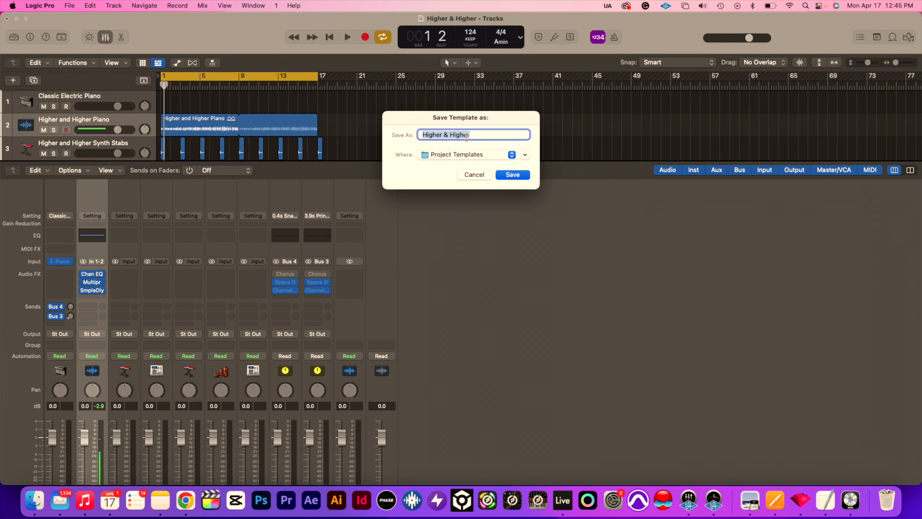
text(MY FAV VOCAL TEMP)
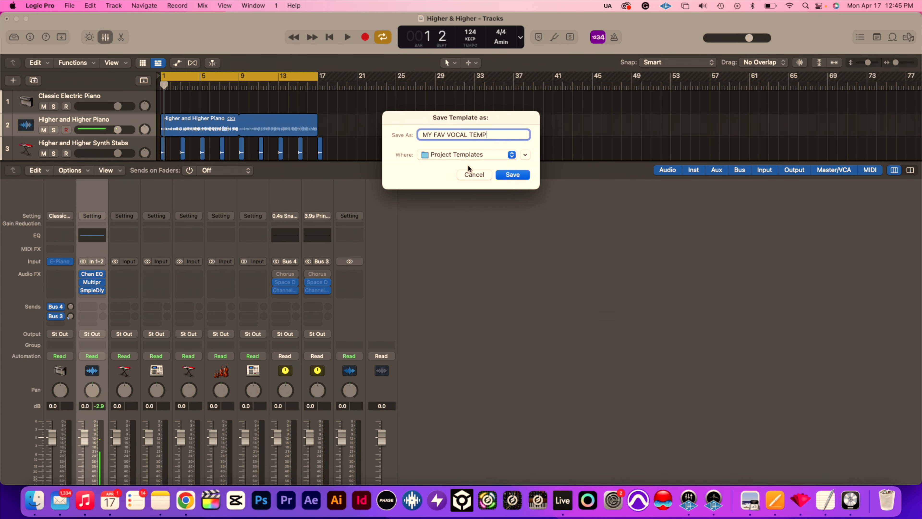
key(Return)
Start a new project from a template, closing the Higher & Higher project without saving its changes.
click(75, 5)
click(76, 5)
mouse_move(92, 52)
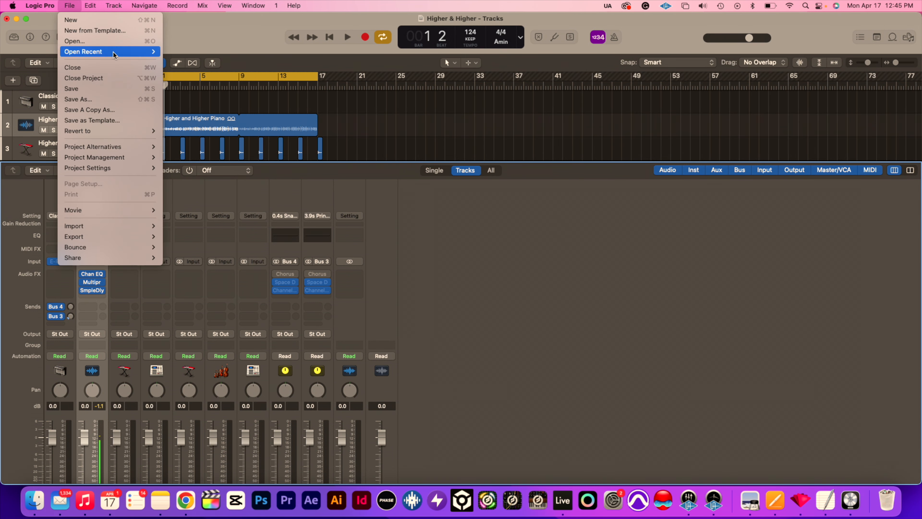
click(126, 30)
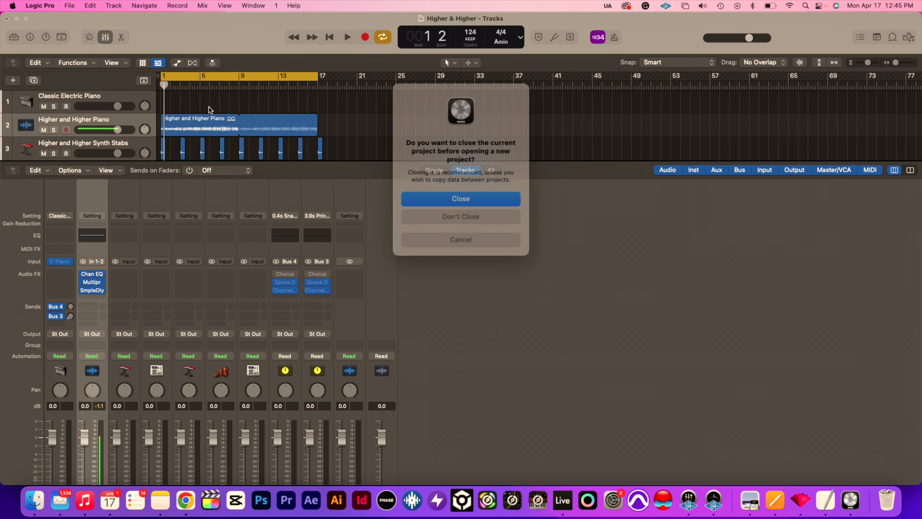
click(470, 198)
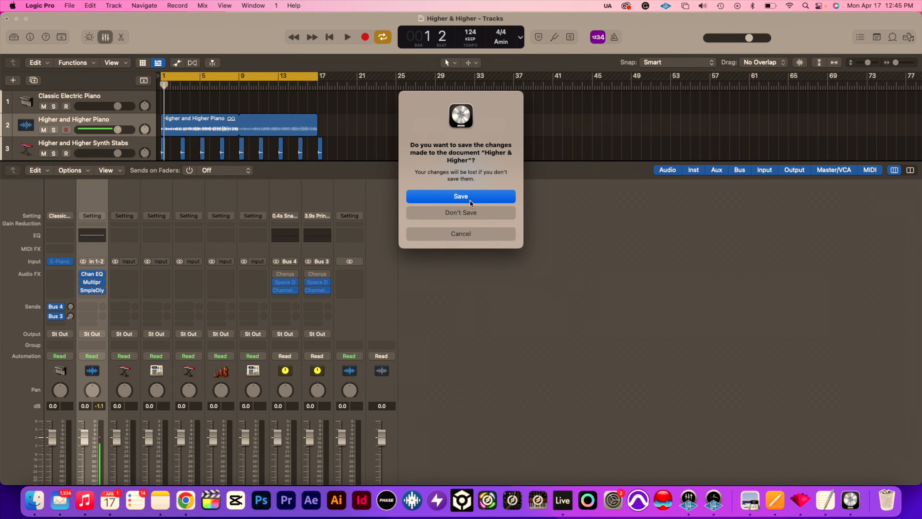
click(461, 213)
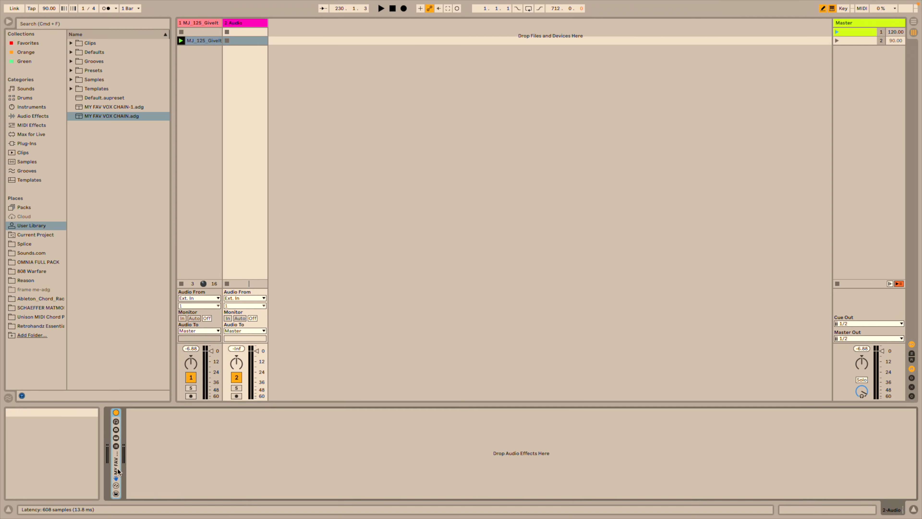
Switch to Ableton Live and open the windows of all four plug-ins in the first track's MY FAV VOX CHAIN rack.
drag(112, 116, 113, 471)
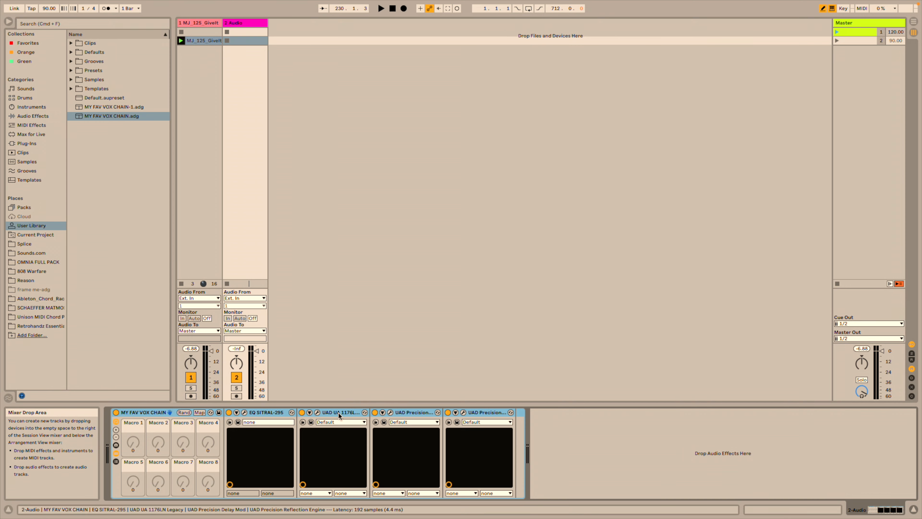
click(217, 96)
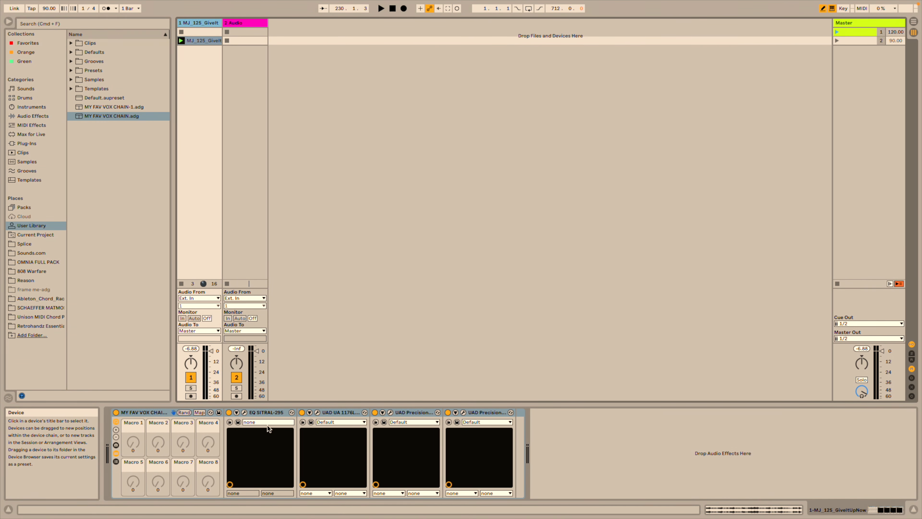
click(238, 421)
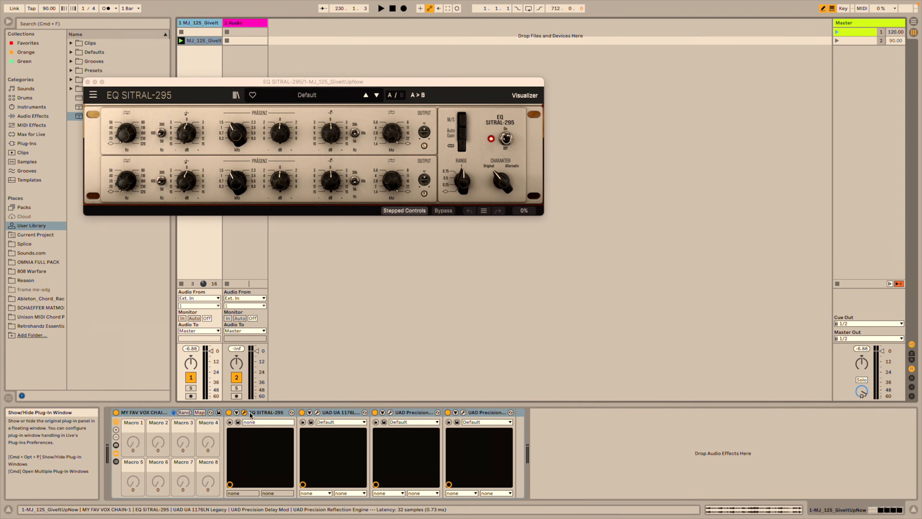
click(311, 421)
click(384, 421)
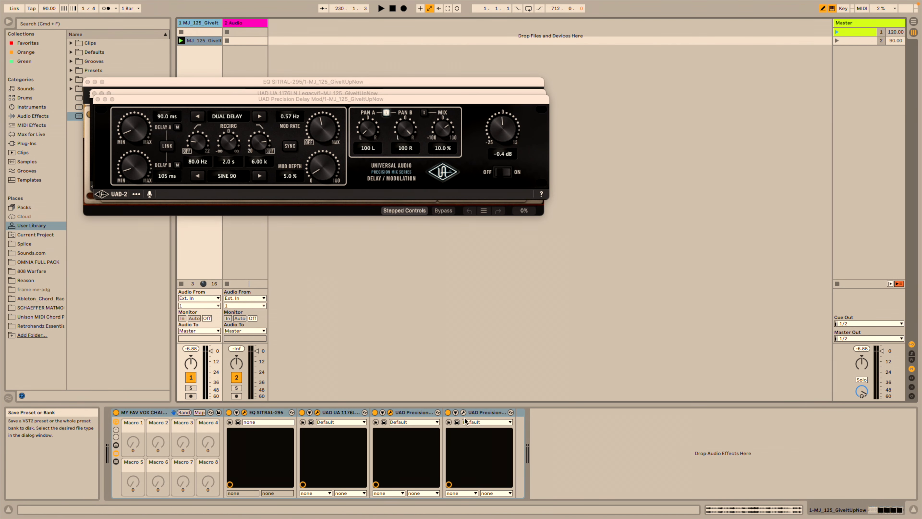
click(457, 421)
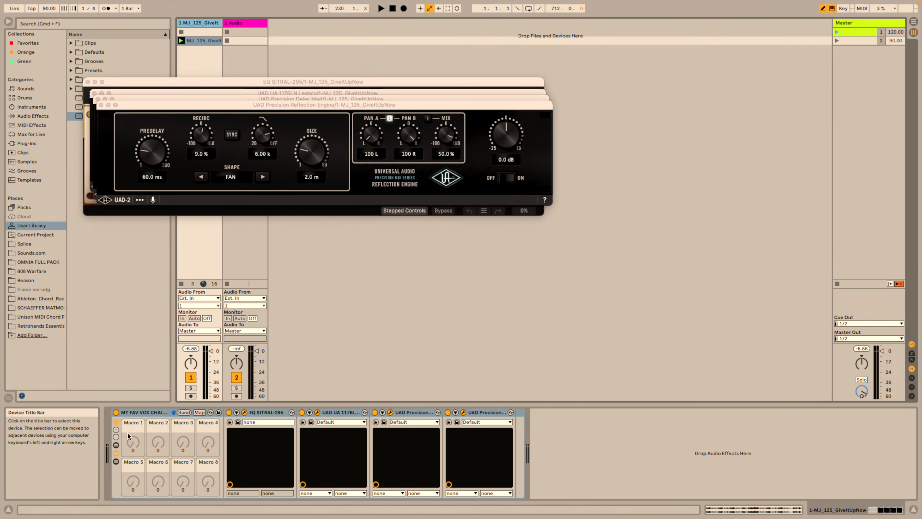
Fold the vocal chain rack on the first track and unfold it again.
double_click(147, 413)
double_click(116, 470)
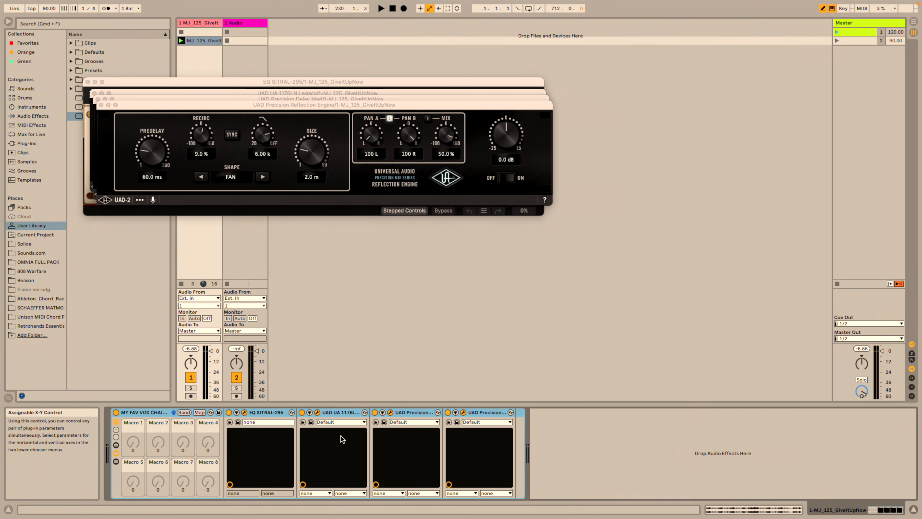